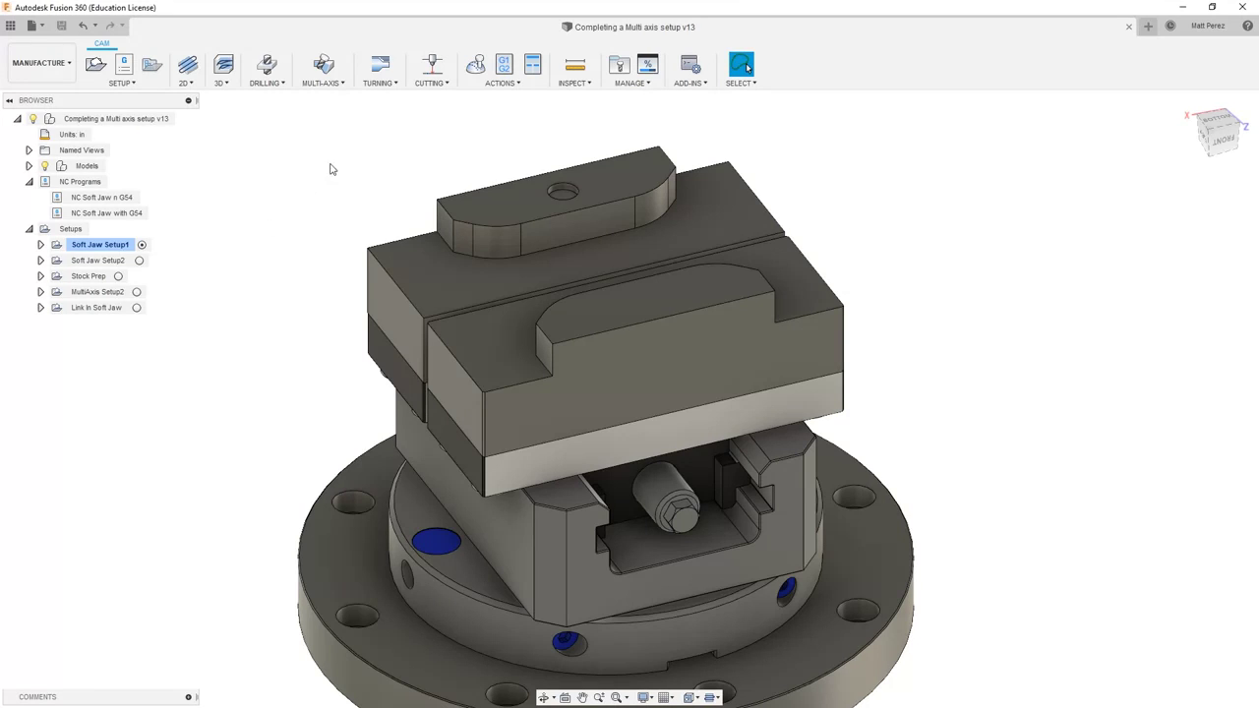
# Start a setup sheet, then decline continuing at the invalid-operations warning
pyautogui.click(506, 85)
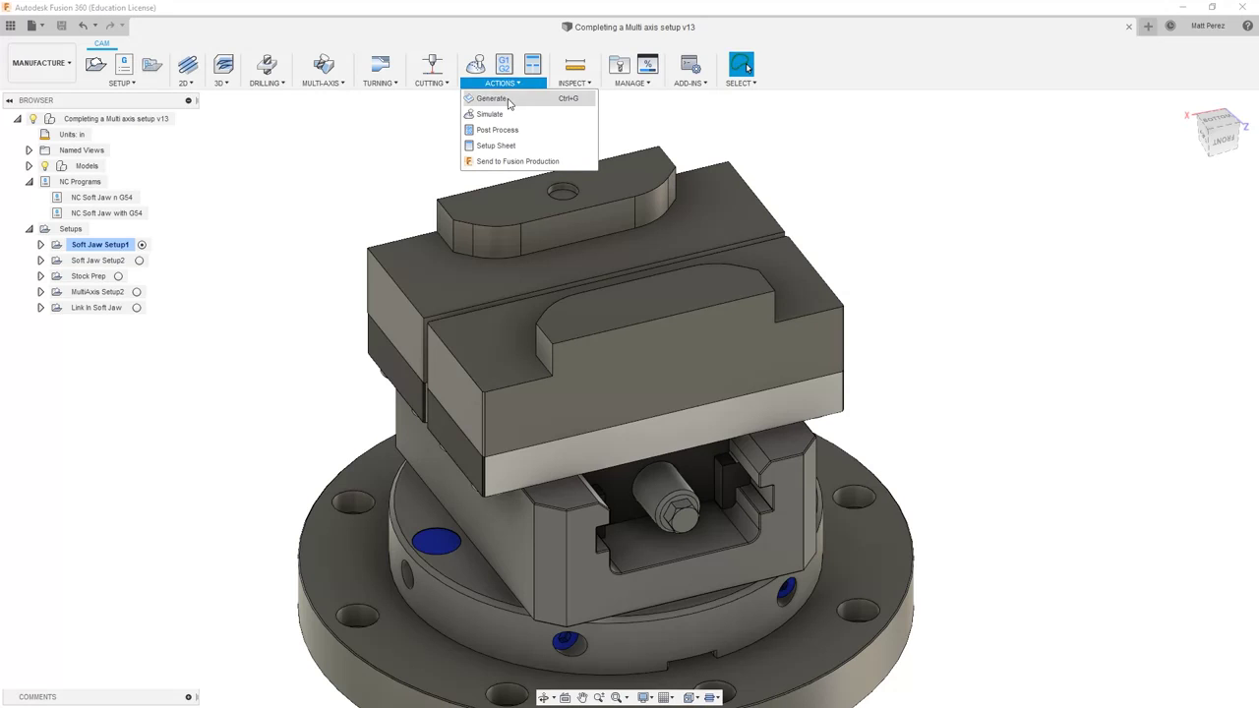
pyautogui.click(508, 145)
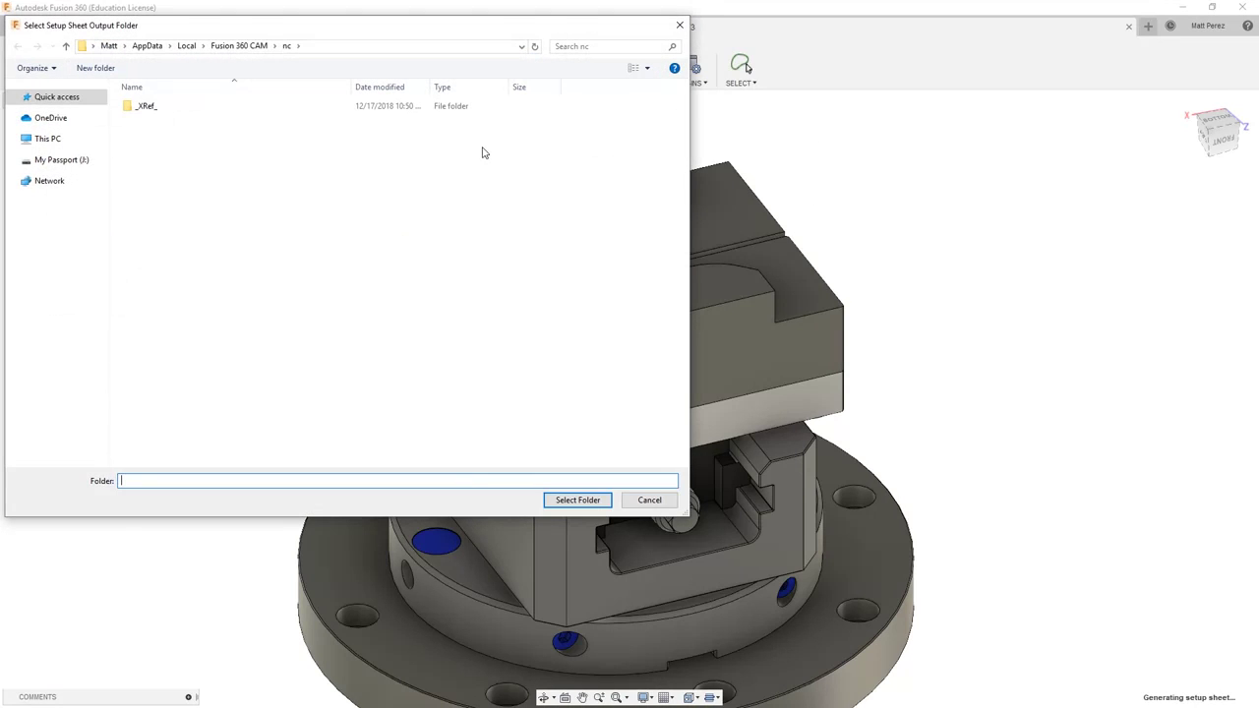
pyautogui.click(575, 500)
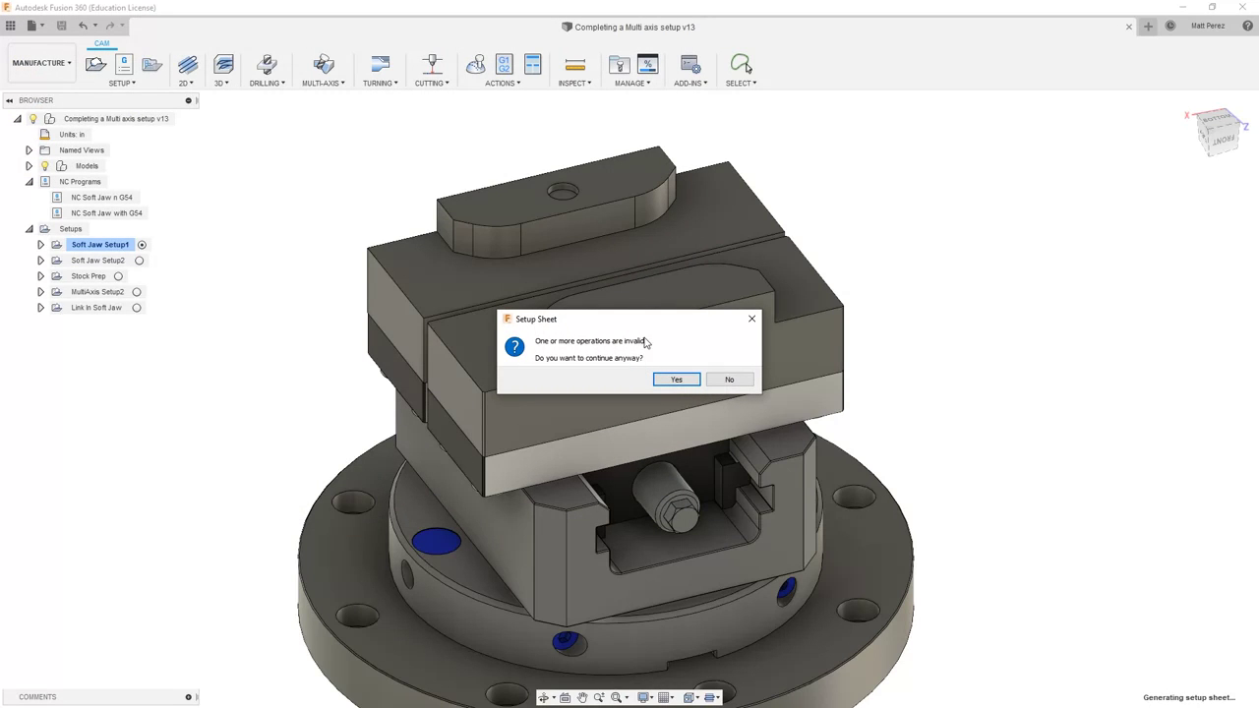
pyautogui.click(728, 379)
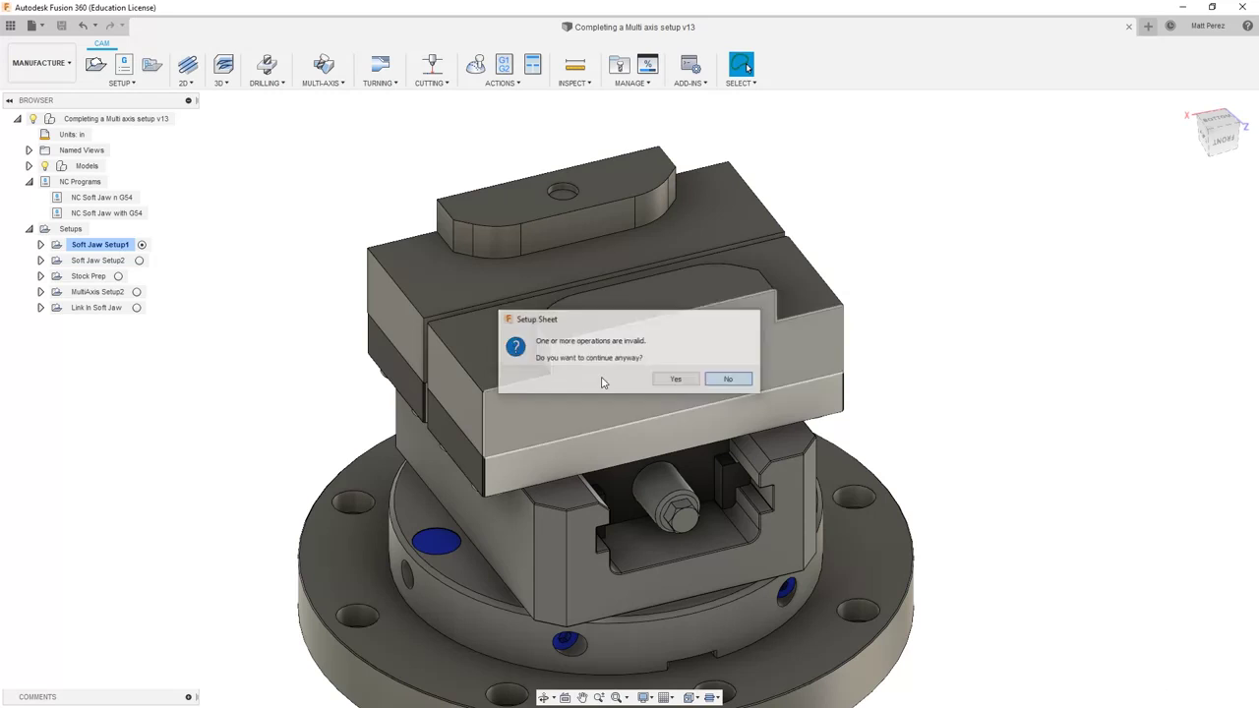
# Inspect Soft Jaw Setup1's operations: [T10] Slot, [T5] Peck Drill and [T9] Tap
pyautogui.click(40, 245)
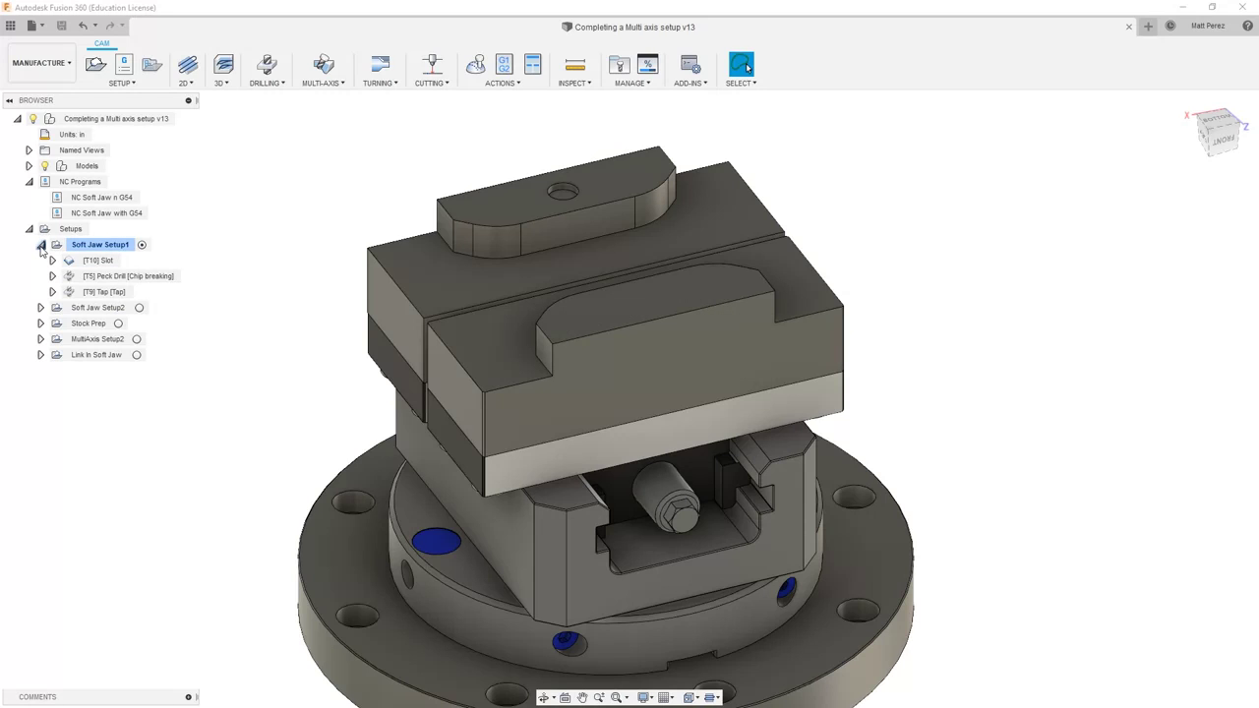
pyautogui.click(96, 259)
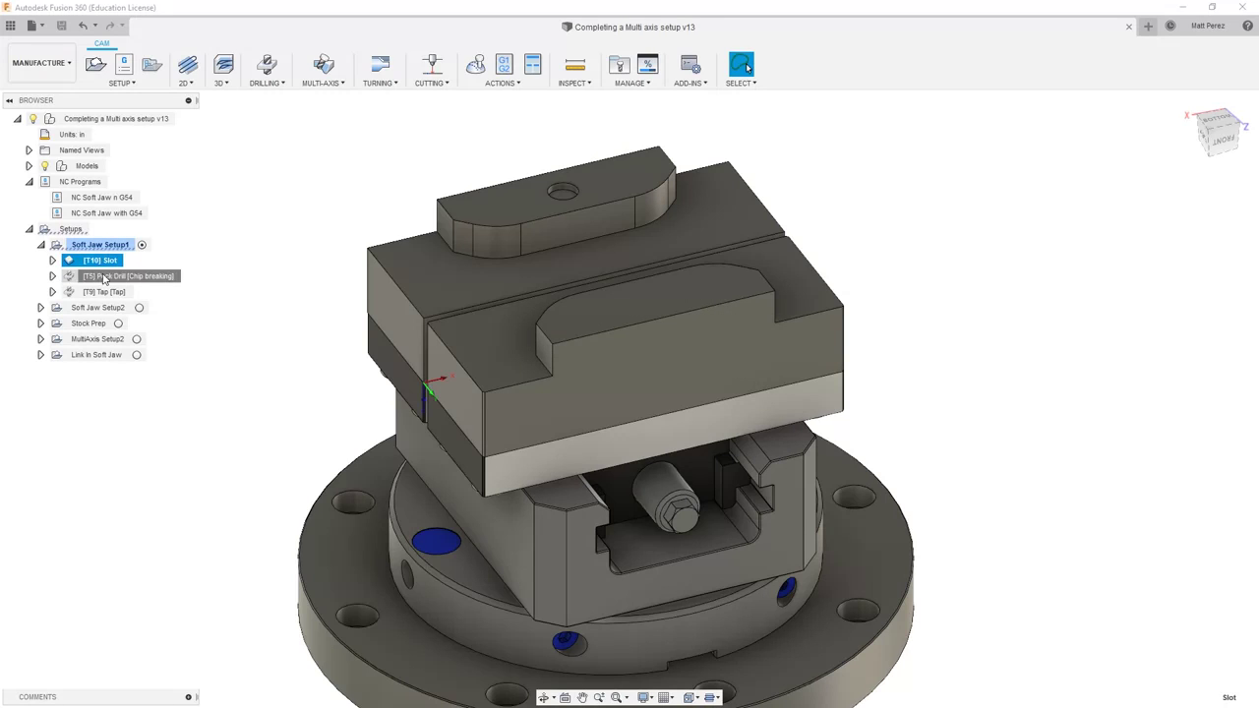
pyautogui.click(101, 276)
pyautogui.click(105, 293)
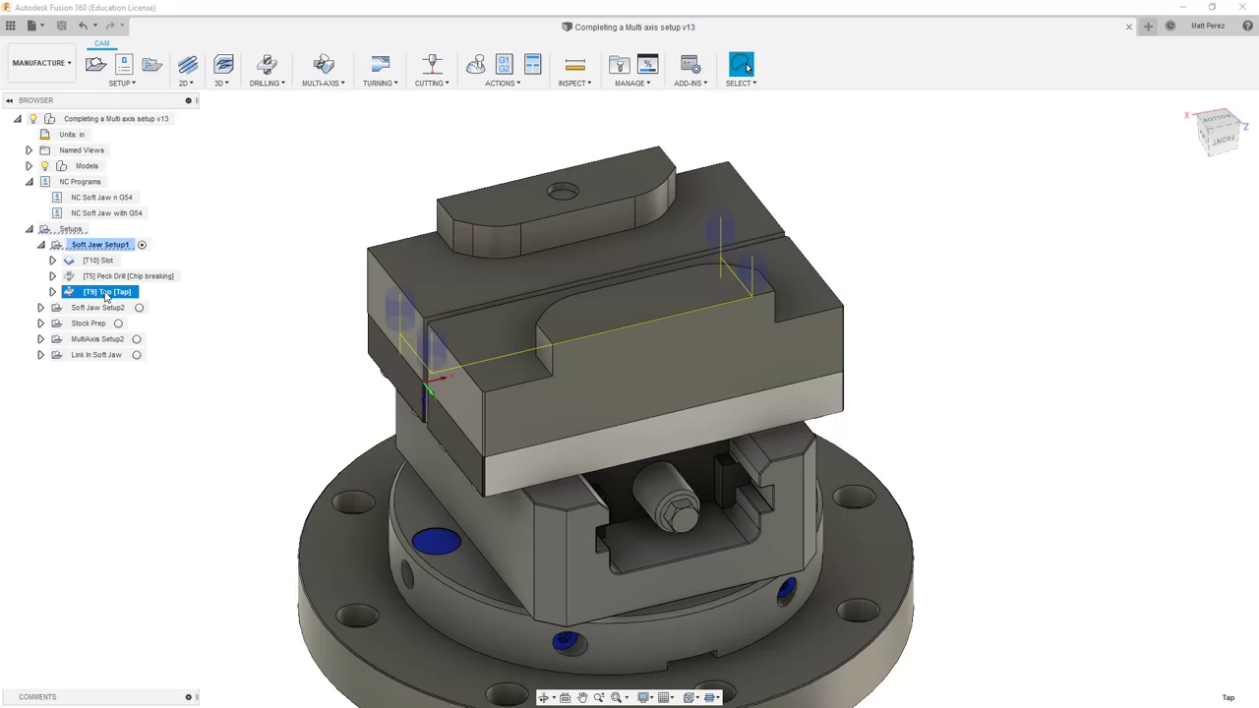
pyautogui.click(108, 246)
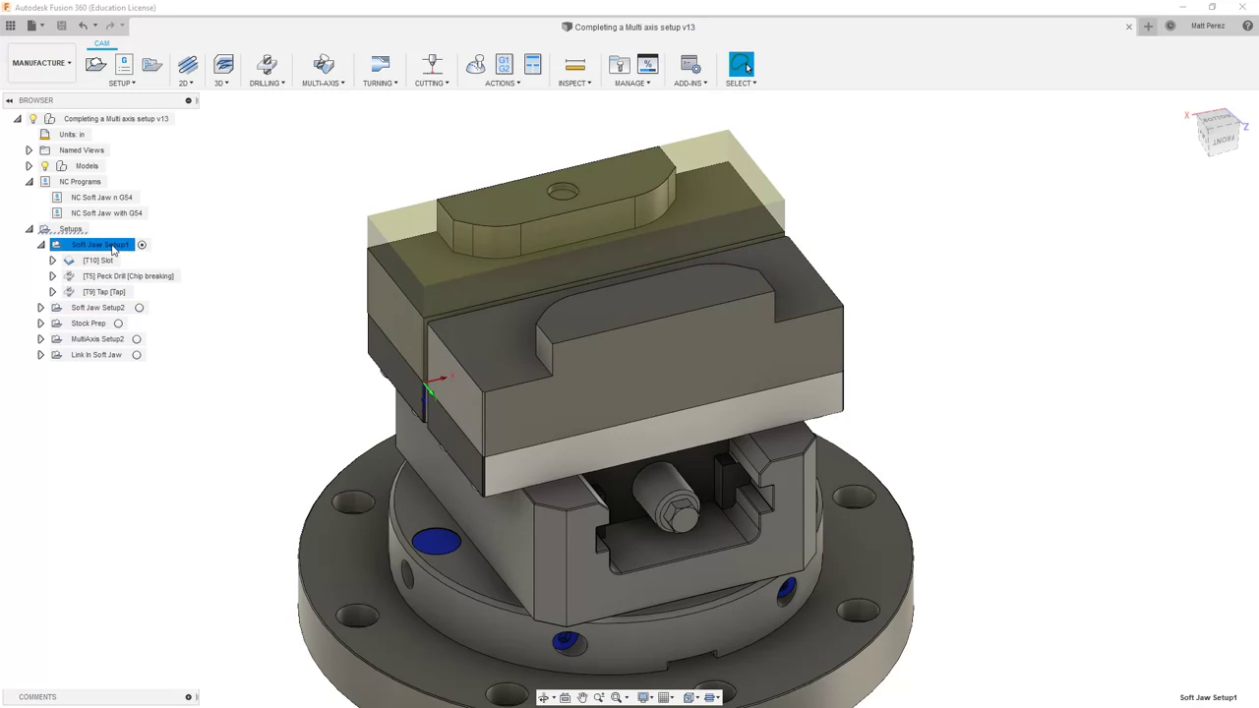
# Check the contents of Soft Jaw Setup2, Stock Prep, MultiAxis Setup2 and Link In Soft Jaw
pyautogui.click(43, 308)
pyautogui.click(43, 308)
pyautogui.click(42, 324)
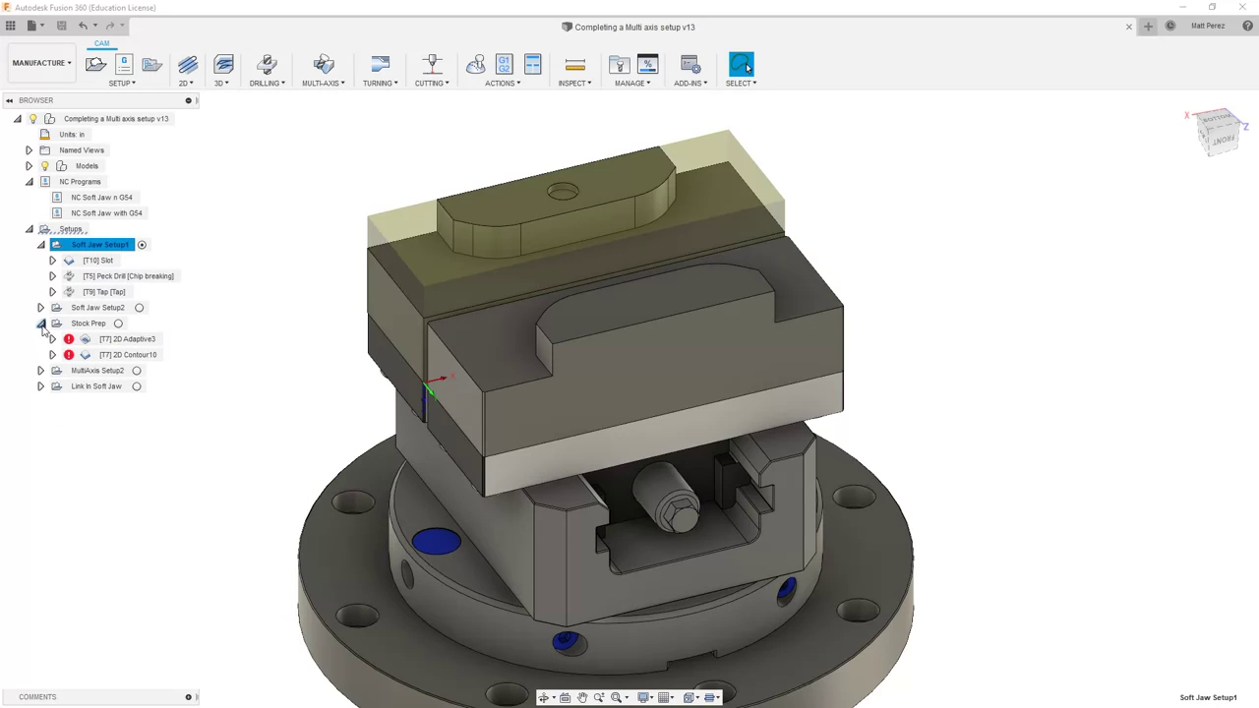
pyautogui.click(41, 323)
pyautogui.click(41, 323)
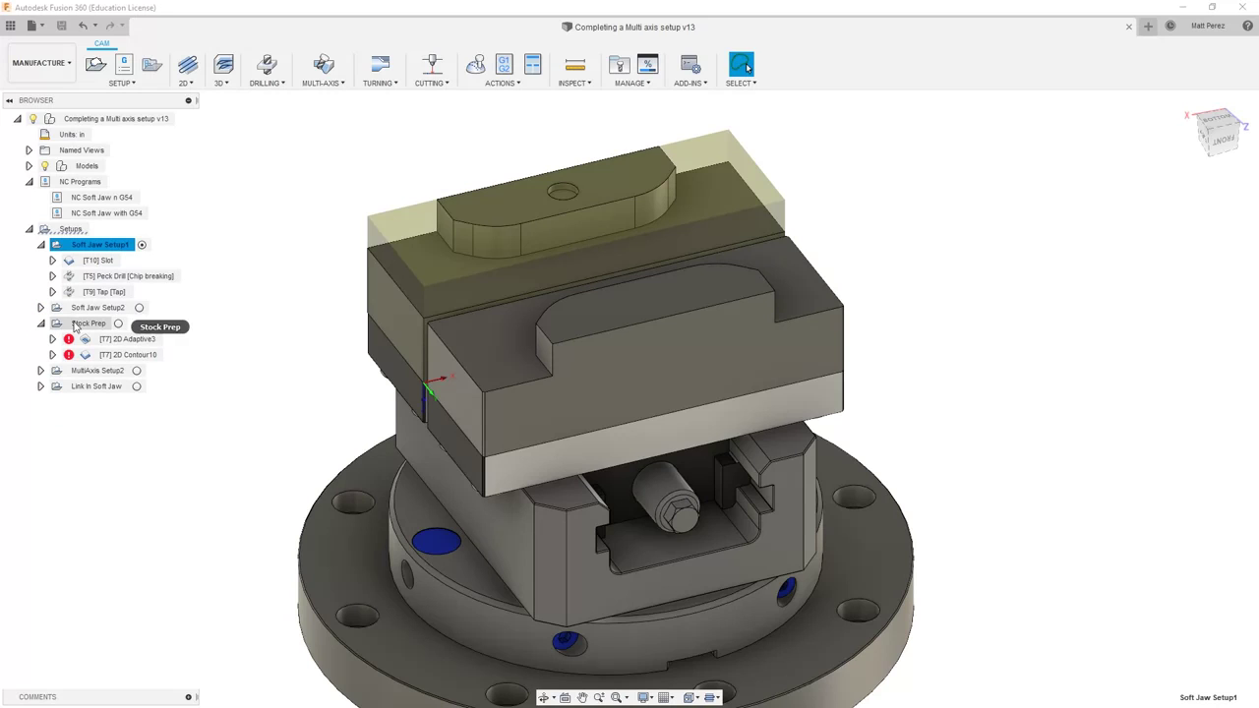
pyautogui.click(79, 324)
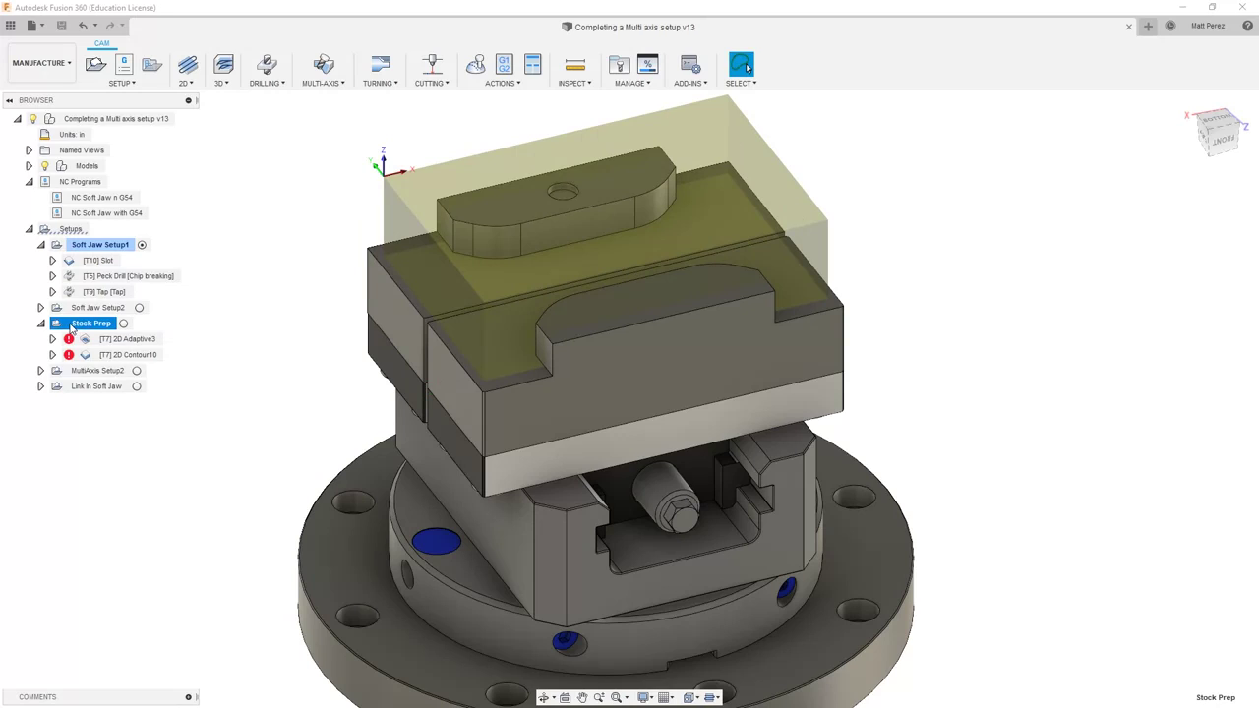
pyautogui.click(42, 323)
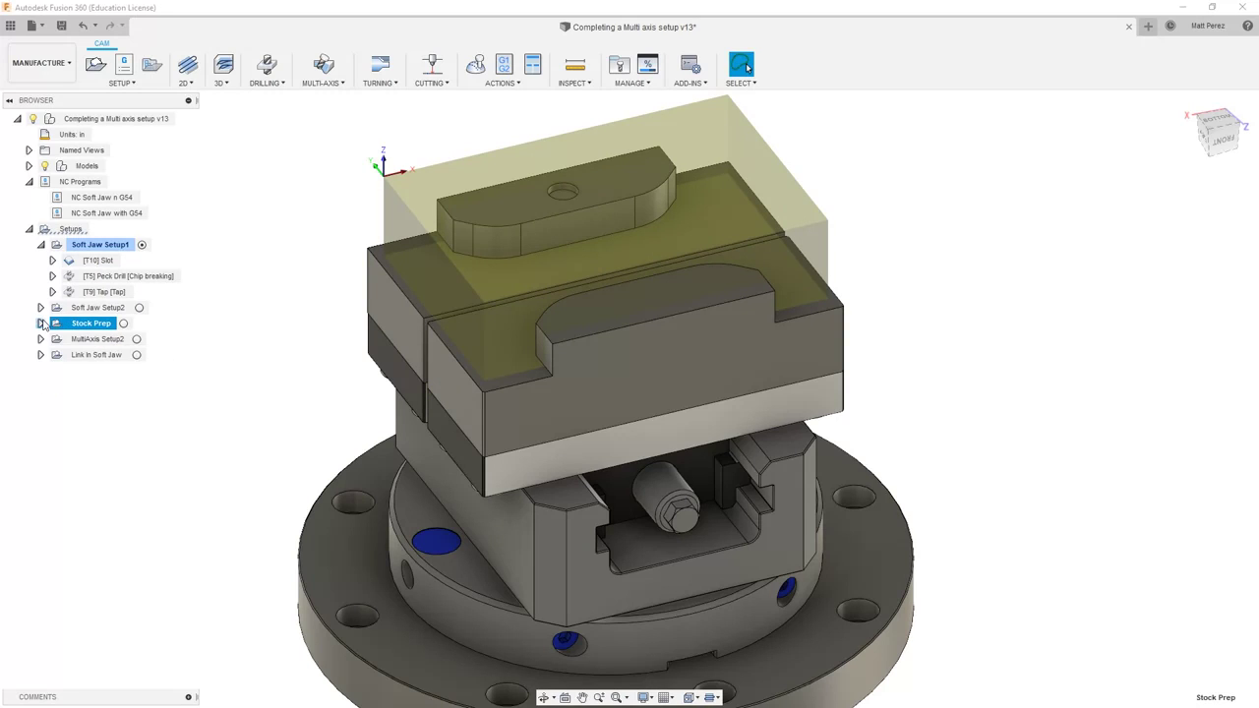
pyautogui.click(40, 338)
pyautogui.click(40, 338)
pyautogui.click(41, 354)
pyautogui.click(41, 354)
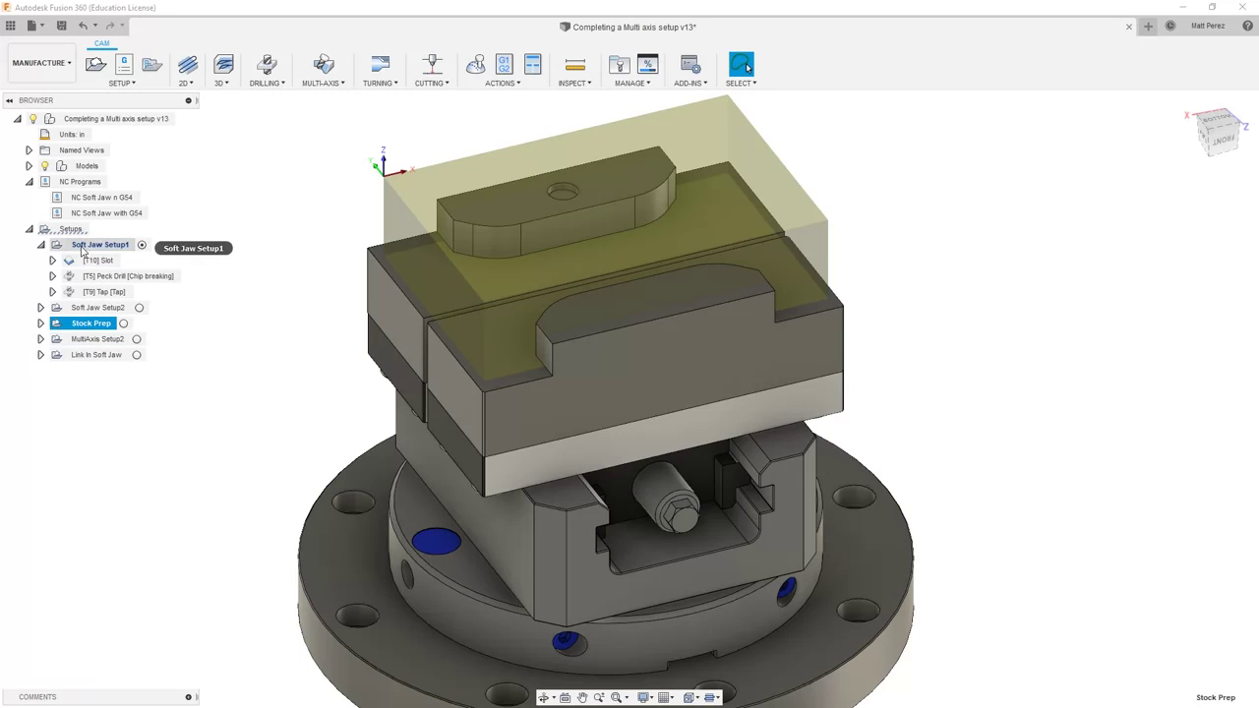
# Generate the Soft Jaw Setup1 setup sheet into the nc folder
pyautogui.click(94, 244)
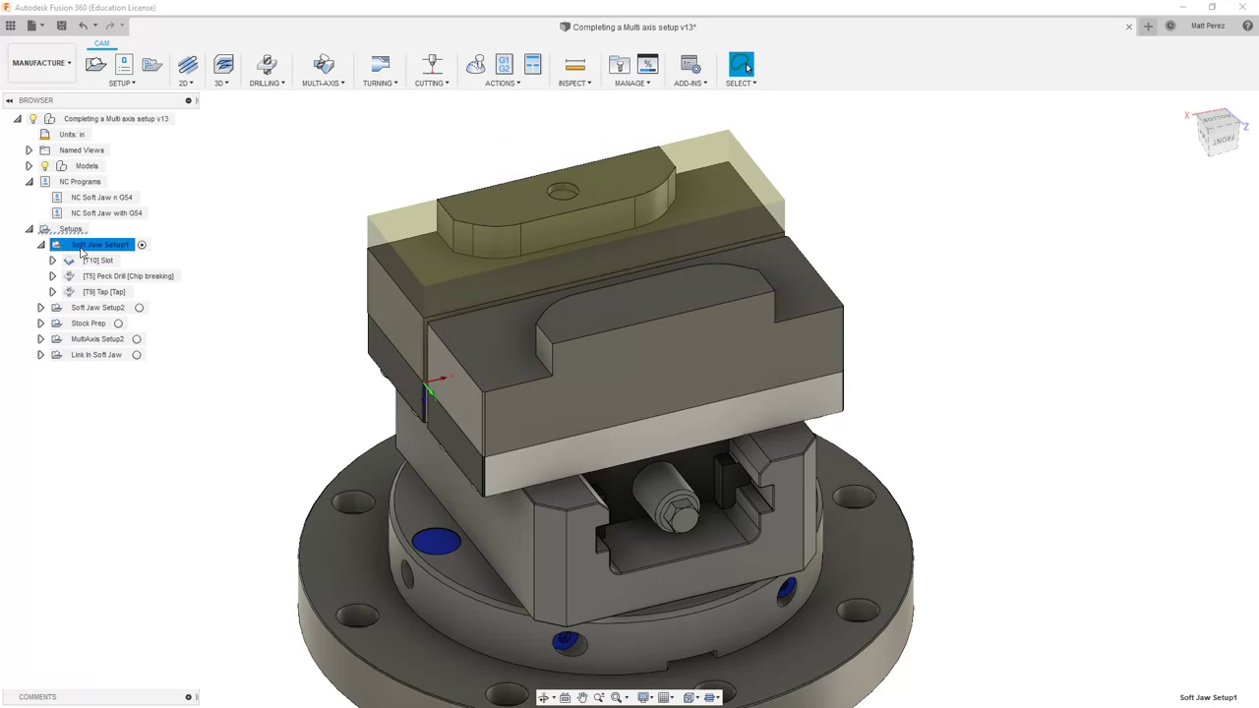
pyautogui.click(502, 83)
pyautogui.click(498, 145)
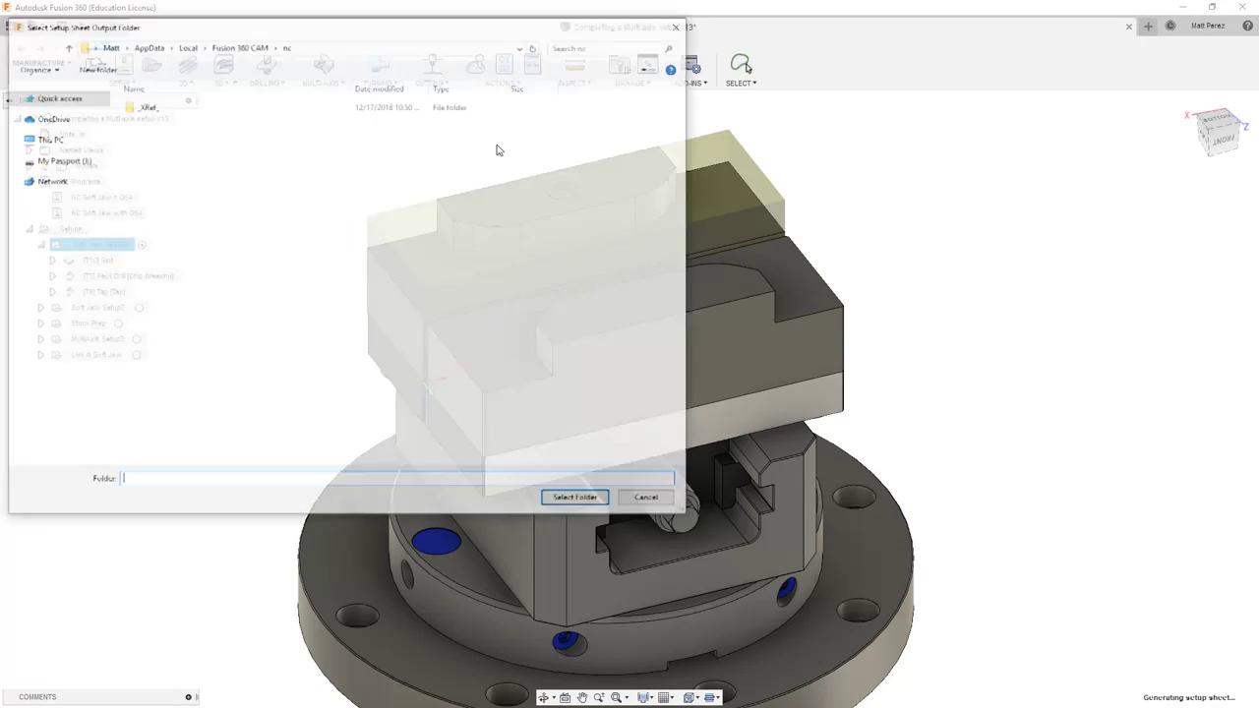
pyautogui.click(574, 502)
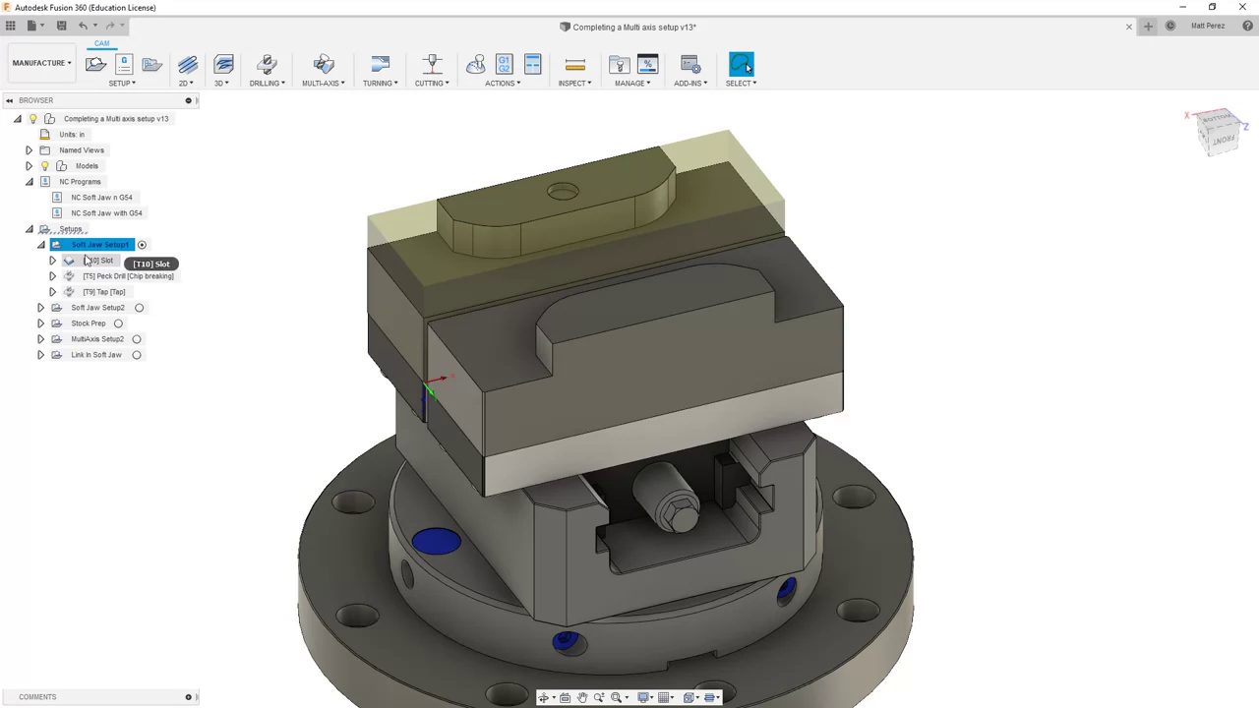
# Expand Models > Soft Jaw Fixture v1:1 > 49250 Soft Jaws v1:1 to list its parts
pyautogui.click(92, 246)
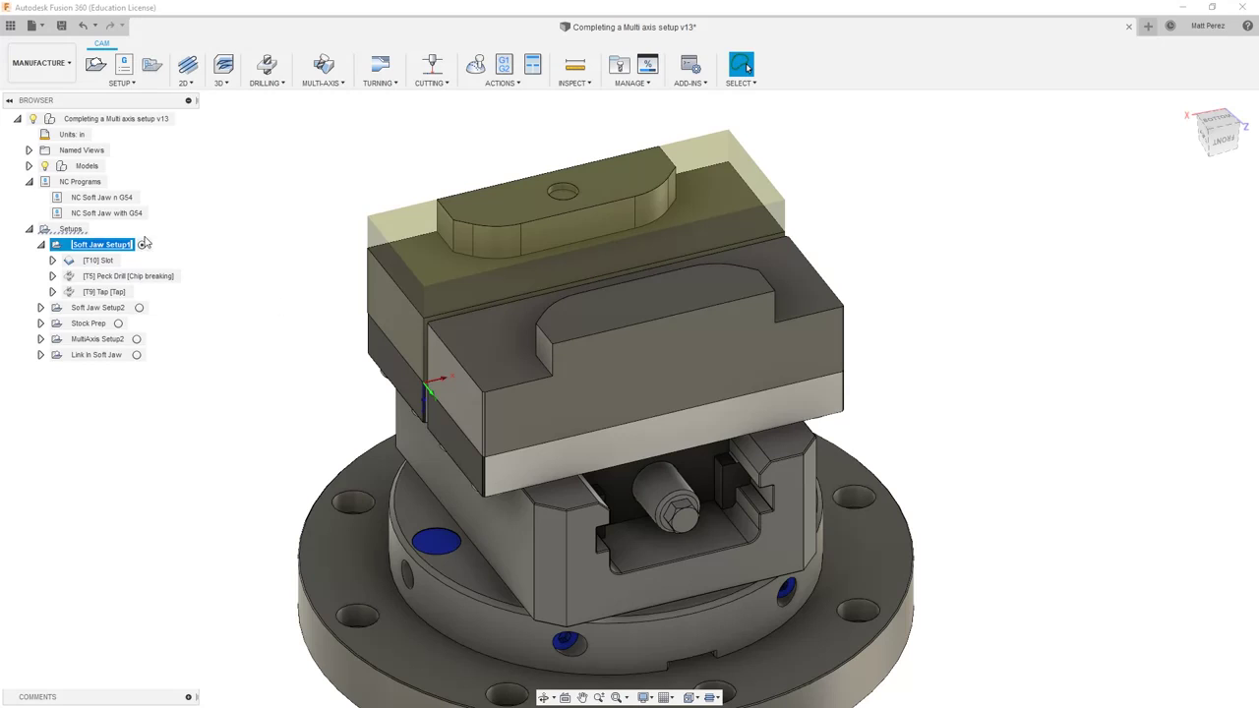
pyautogui.click(29, 166)
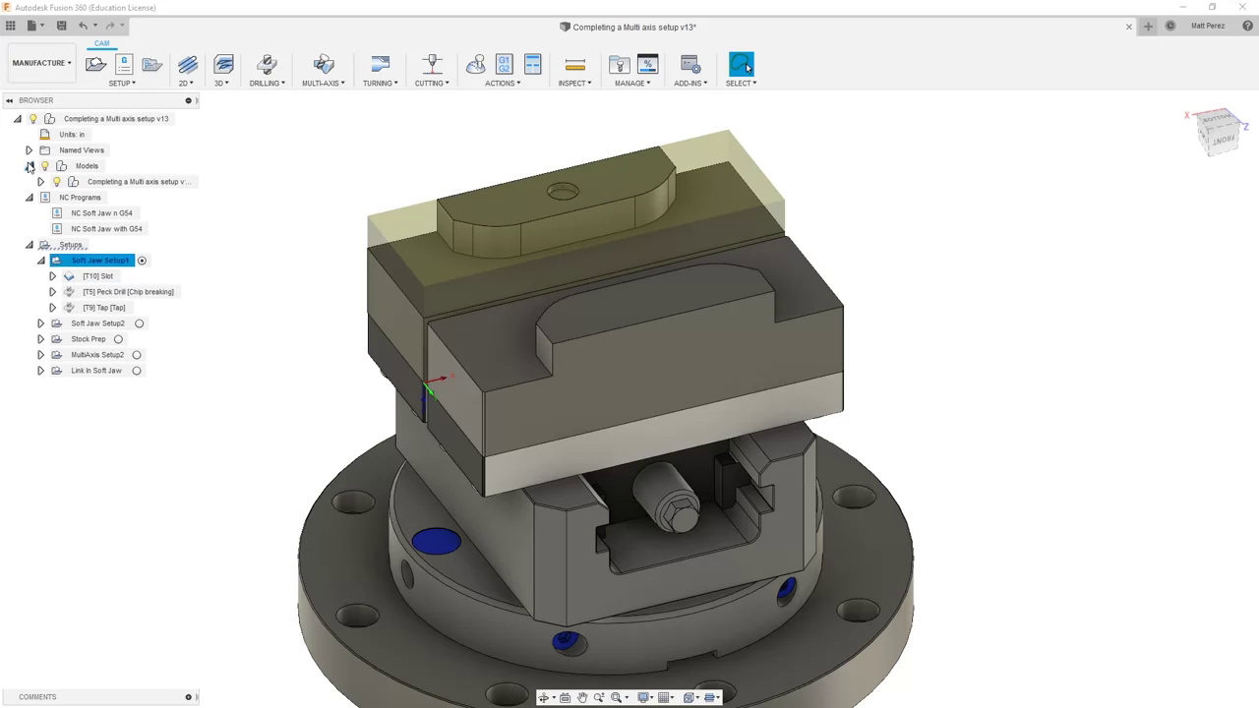
pyautogui.click(40, 181)
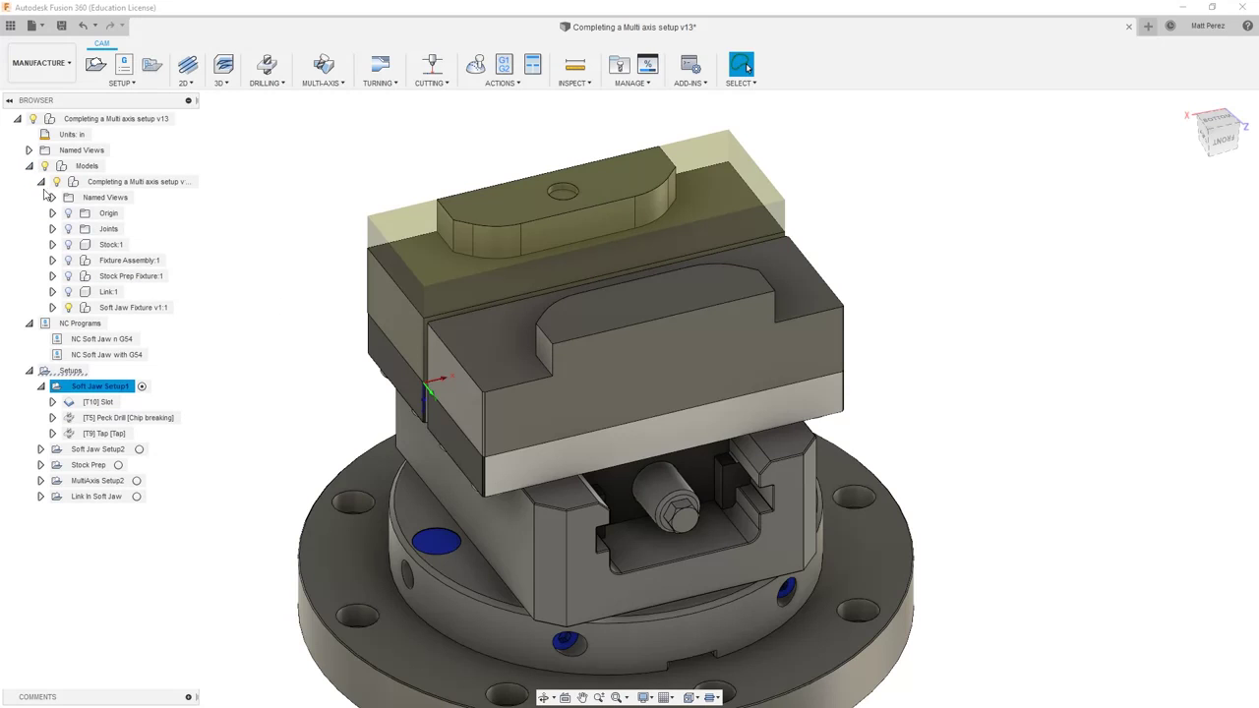
pyautogui.click(52, 306)
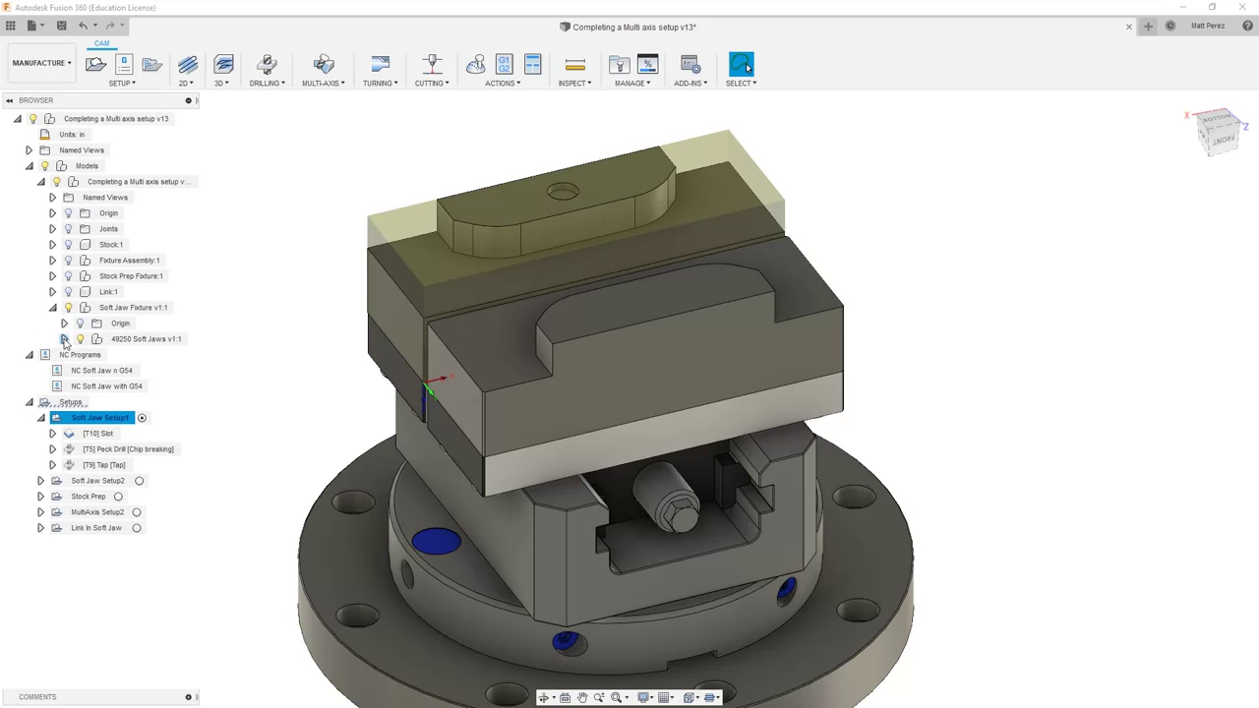
pyautogui.click(63, 338)
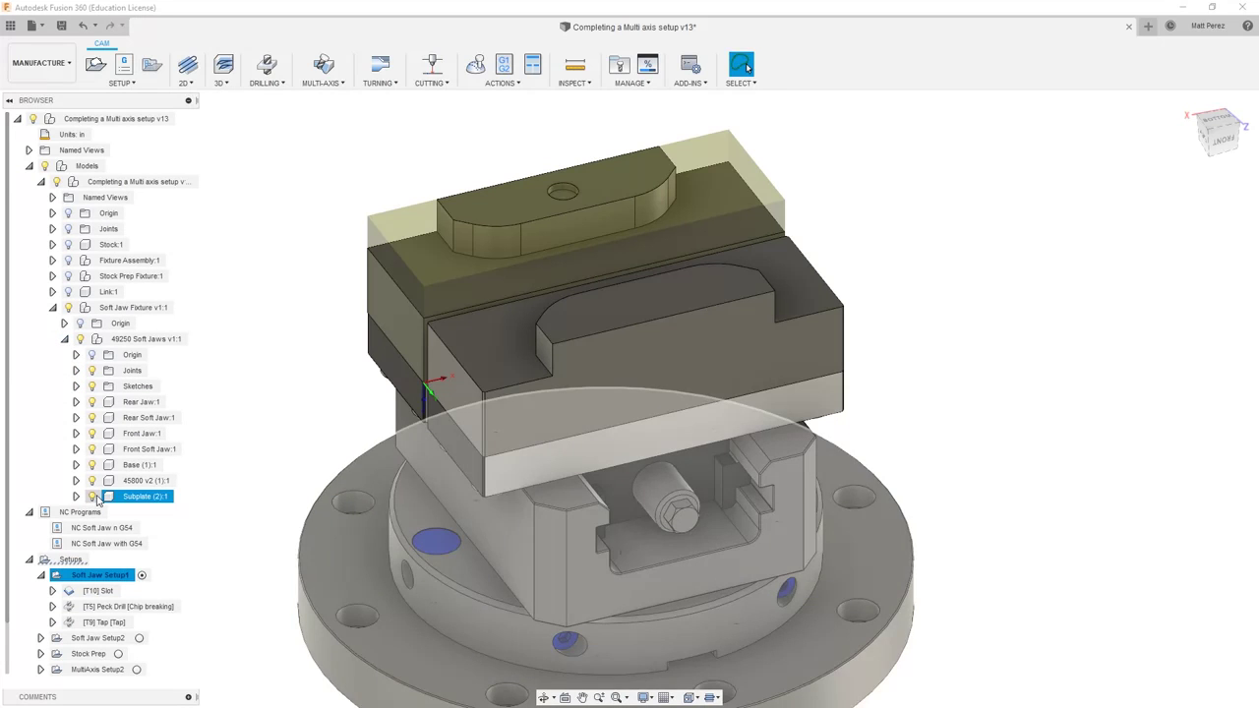
# Hide Subplate, 45800 v2, Base, Rear Soft Jaw and Rear Jaw, then view the part from behind
pyautogui.click(91, 495)
pyautogui.click(91, 479)
pyautogui.click(92, 464)
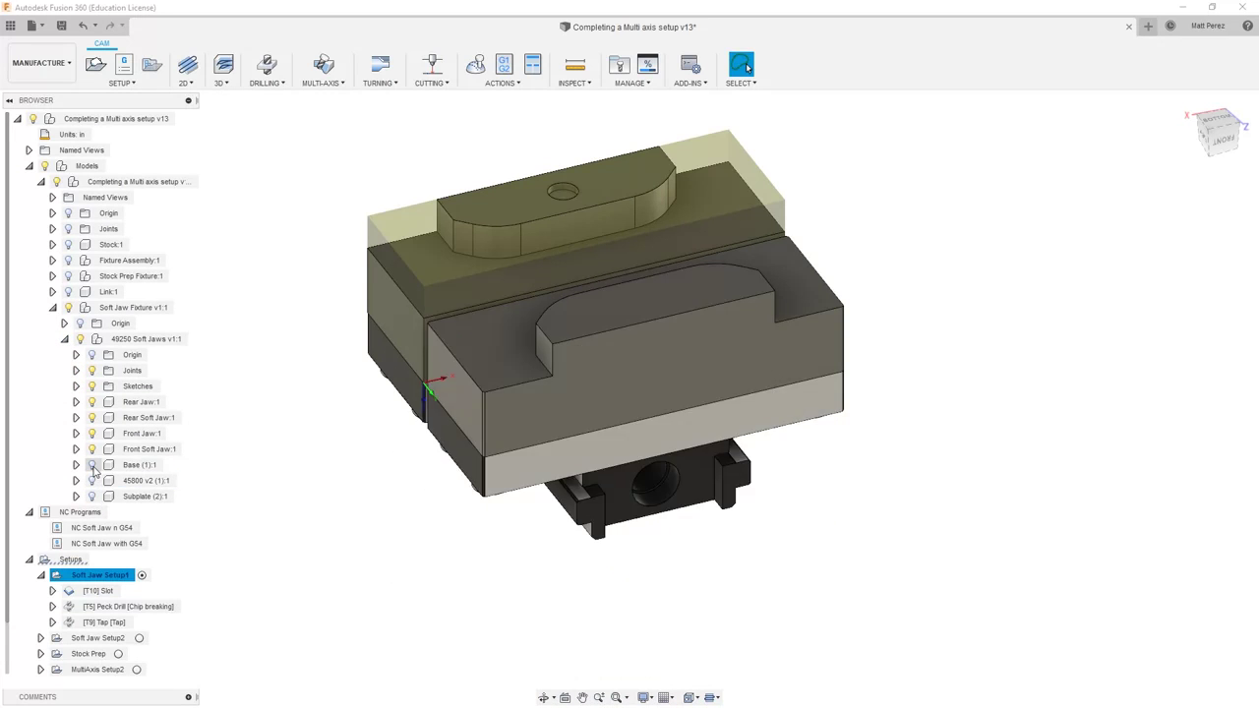
pyautogui.click(91, 417)
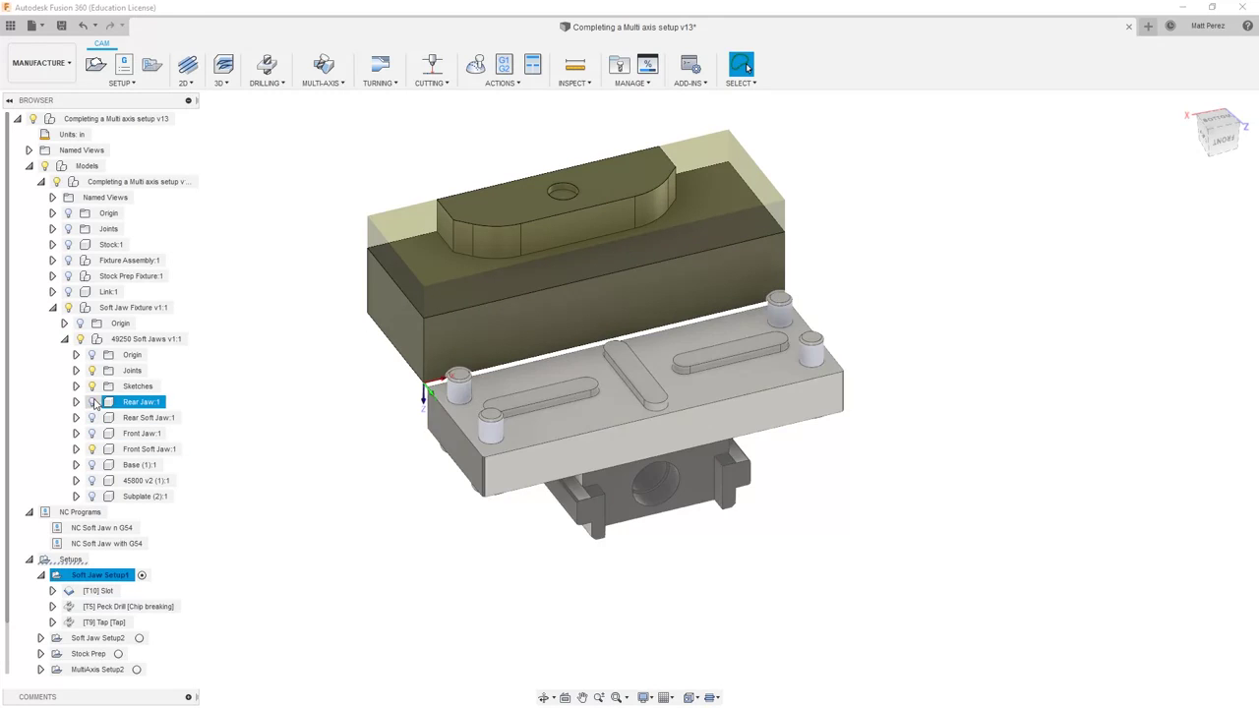
pyautogui.click(91, 401)
pyautogui.click(343, 427)
pyautogui.keyDown('shift'); pyautogui.moveTo(343, 426); pyautogui.dragTo(779, 295, button='middle'); pyautogui.keyUp('shift')
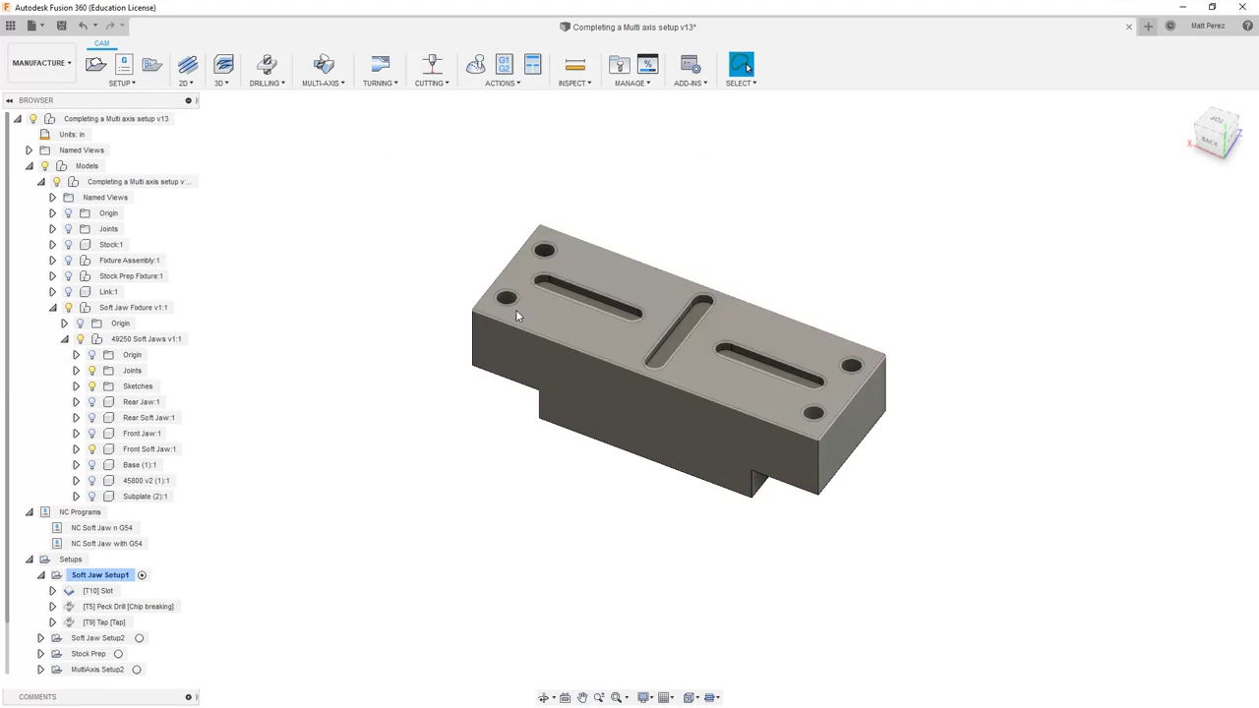
# Select Soft Jaw Setup1 and regenerate its setup sheet showing only the front soft jaw
pyautogui.click(98, 574)
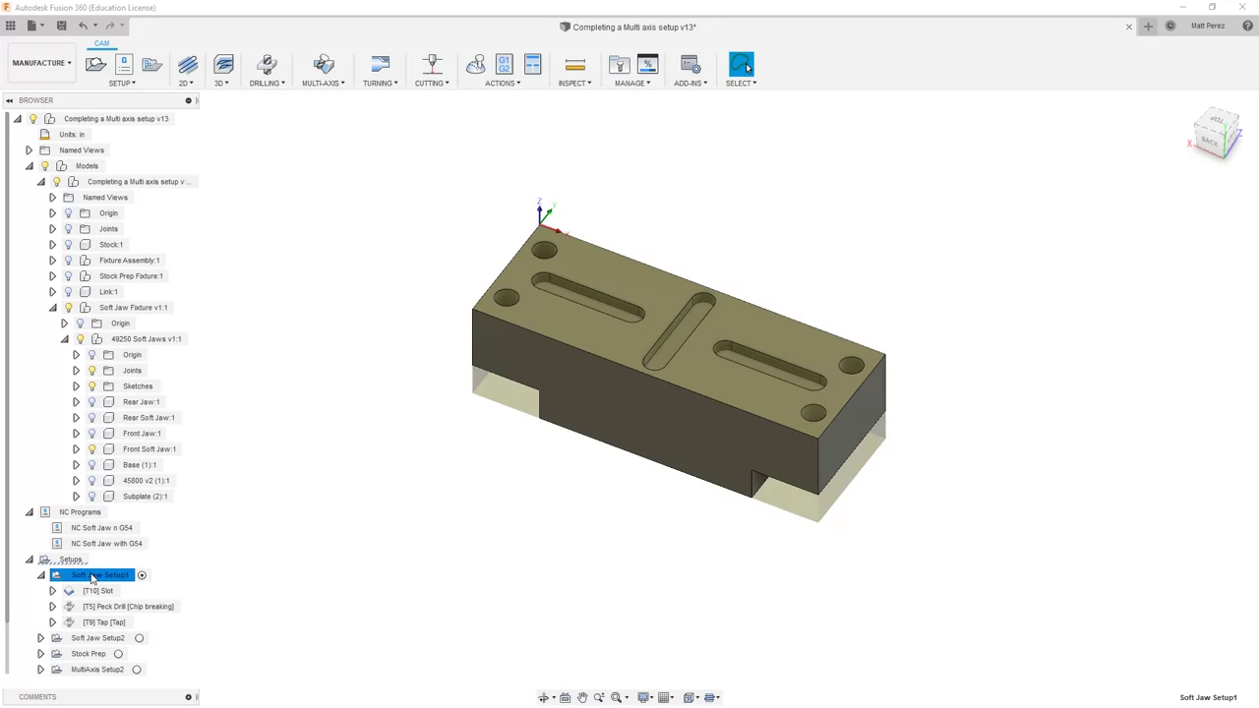
pyautogui.moveTo(520, 433); pyautogui.dragTo(501, 463, button='middle')
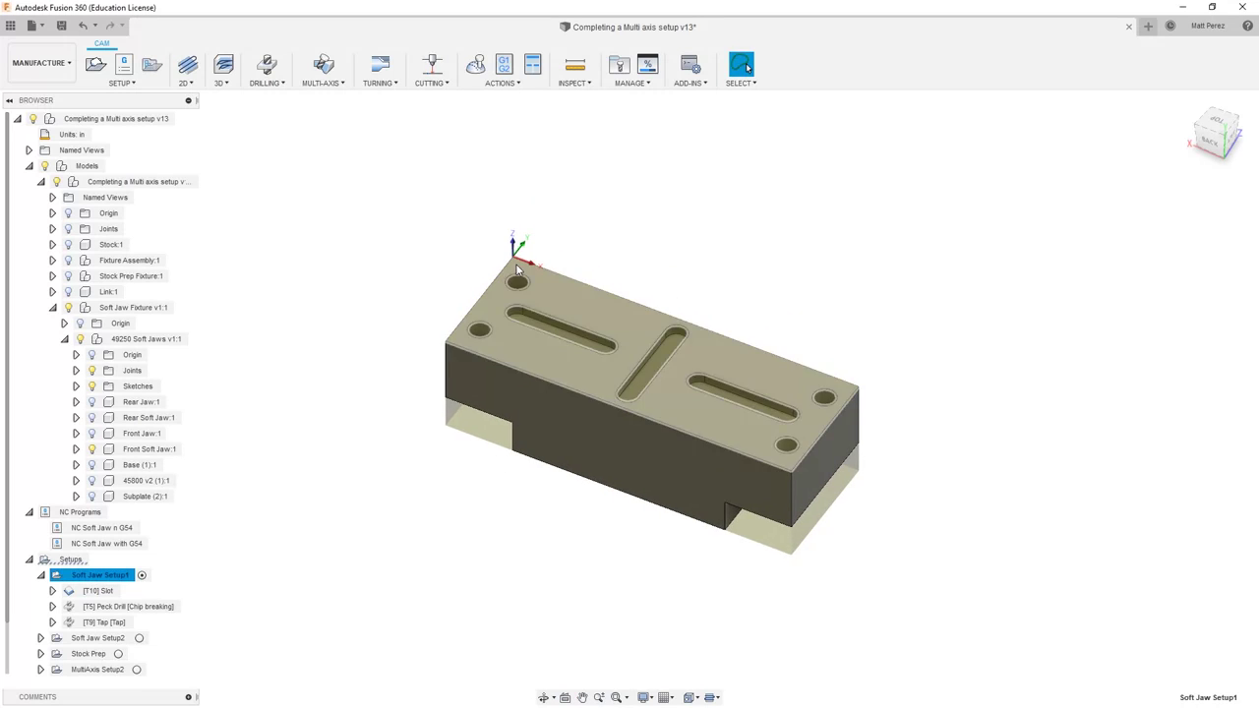
pyautogui.click(505, 84)
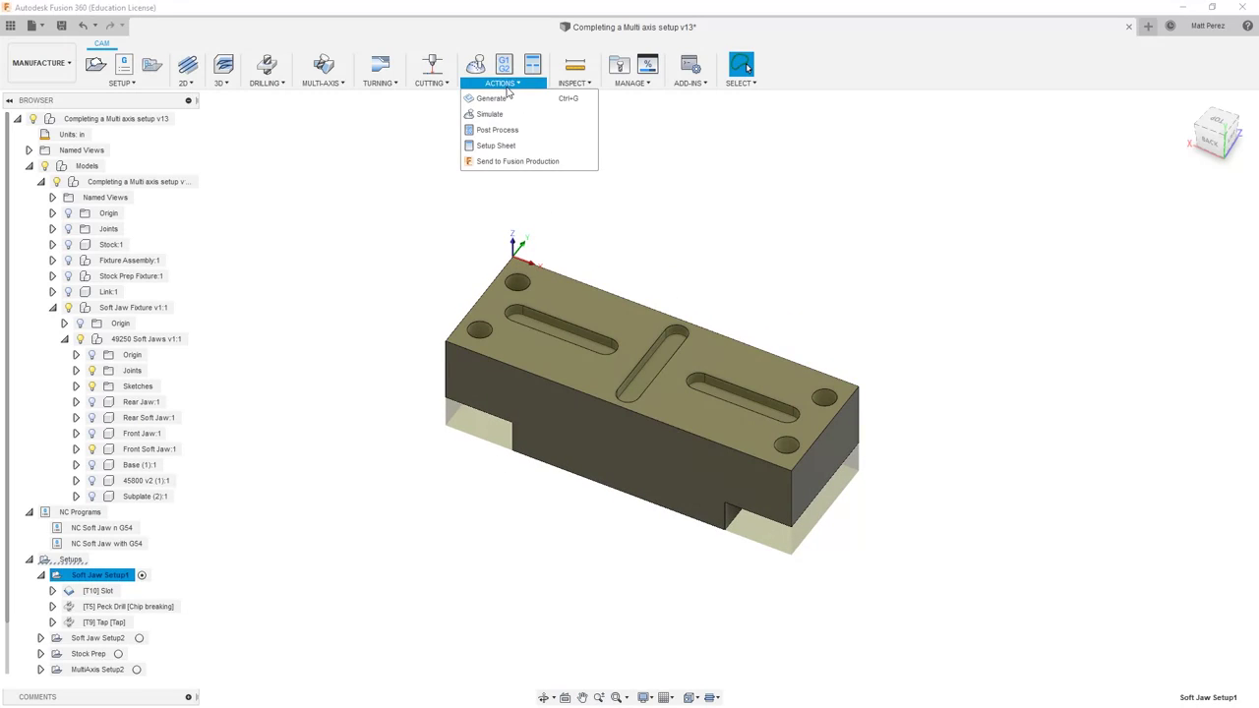
pyautogui.click(499, 153)
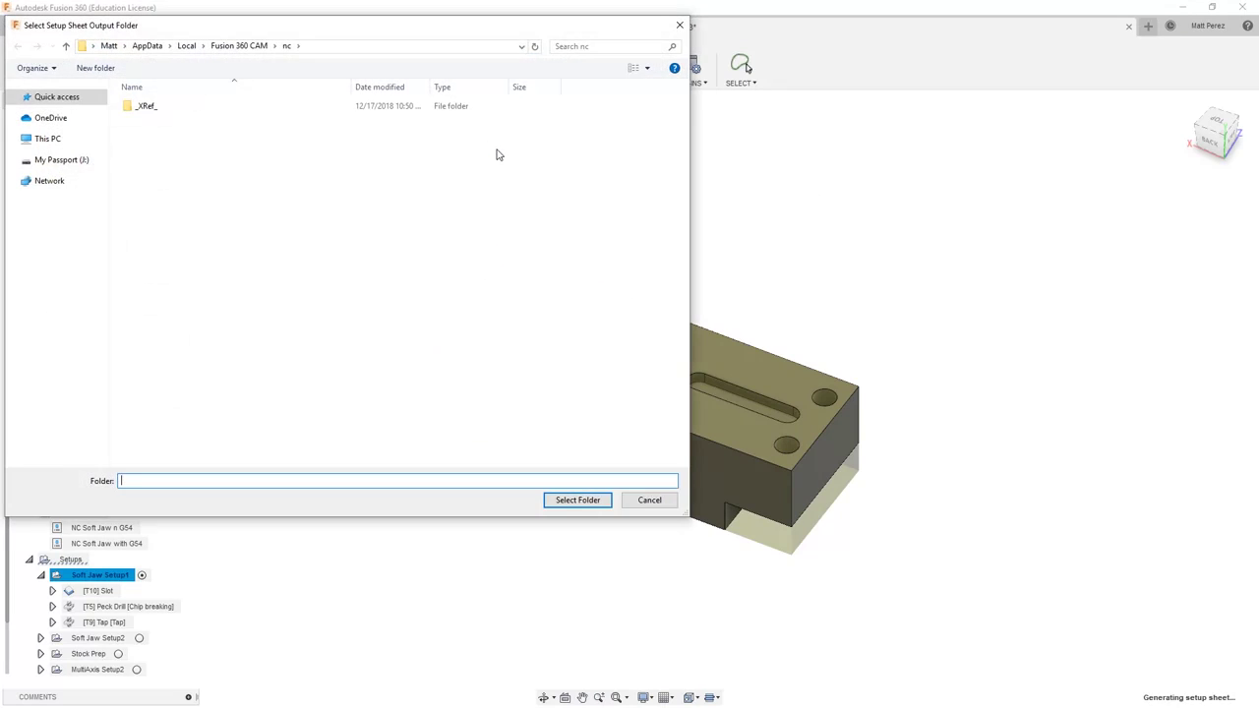
pyautogui.click(586, 502)
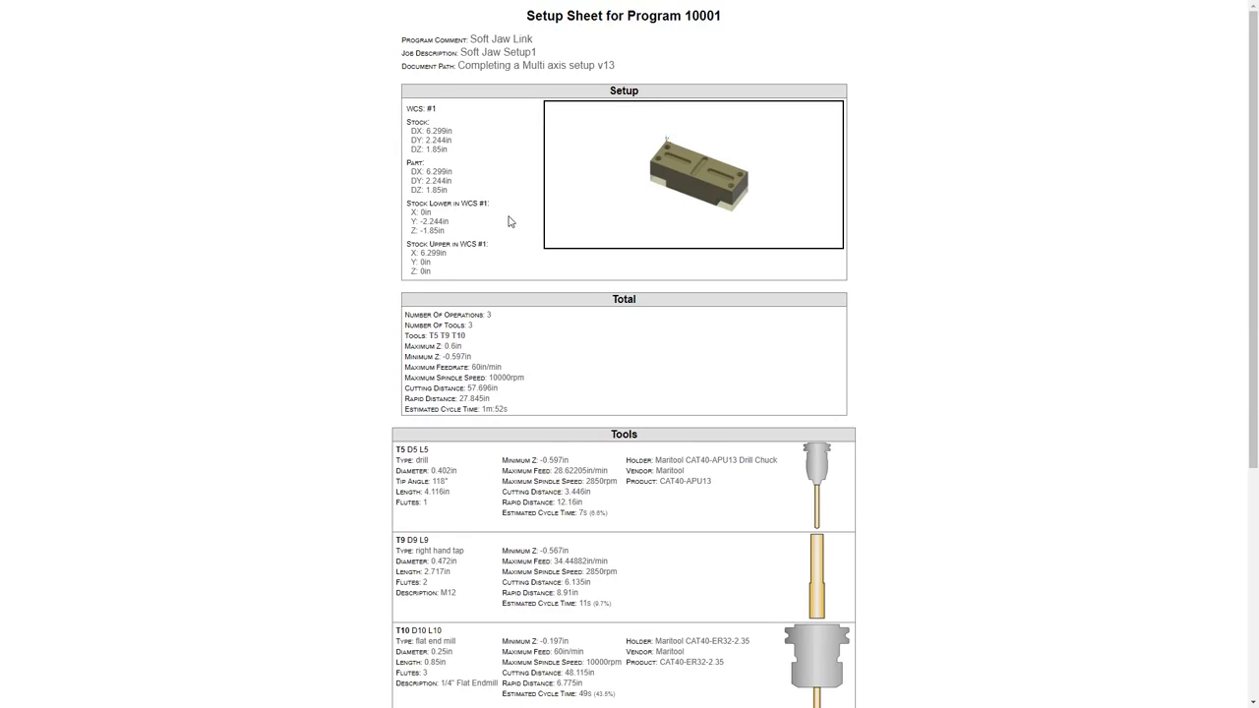
# Scroll the Program 10001 sheet through its tools to the Operations table, then return to Fusion 360
pyautogui.scroll(-1, 499, 356)
pyautogui.scroll(-2, 498, 358)
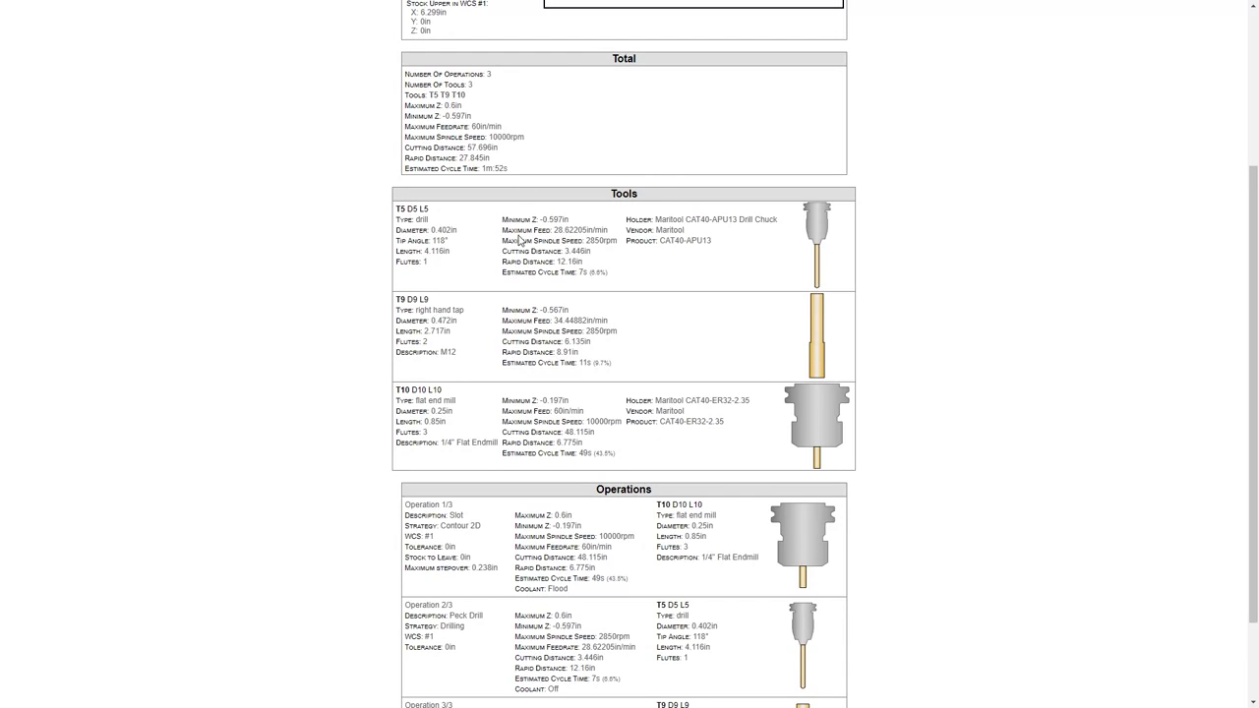
pyautogui.scroll(-2, 515, 240)
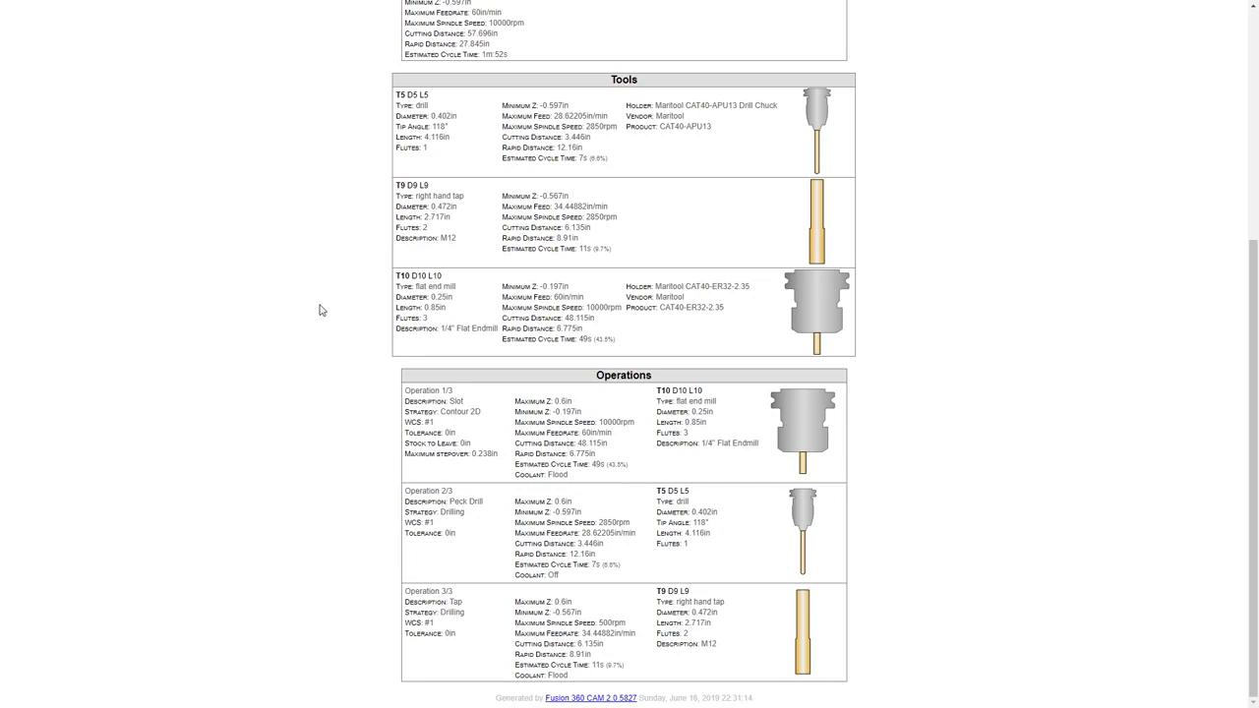
pyautogui.hotkey('alt', 'Tab')
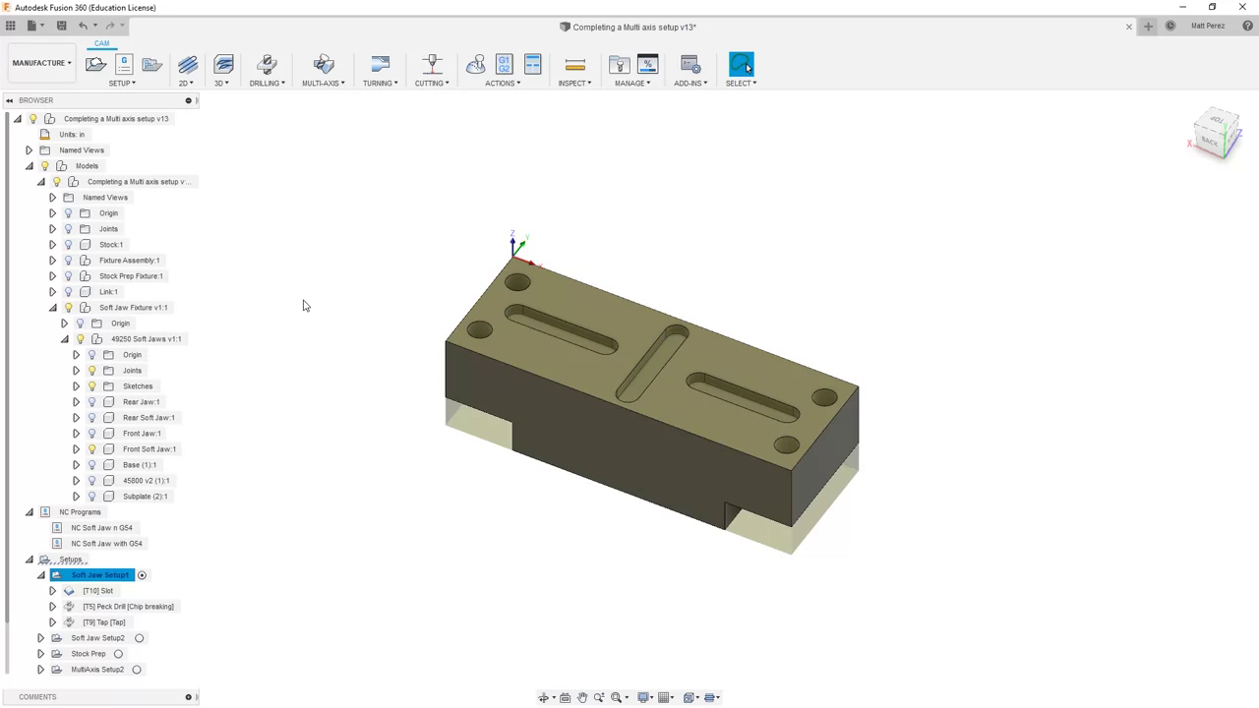
# Add Soft Jaw Setup2 and generate one combined setup sheet, acknowledging the multiple-WCS warning
pyautogui.click(95, 638)
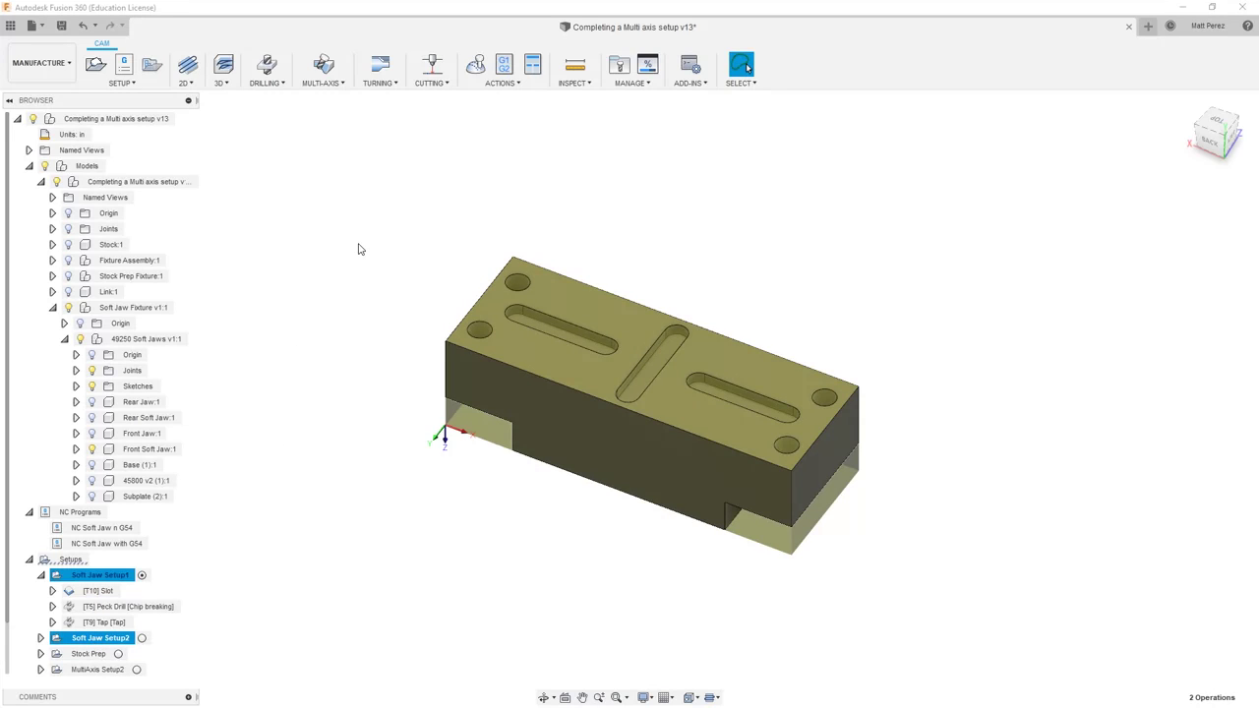
pyautogui.click(501, 86)
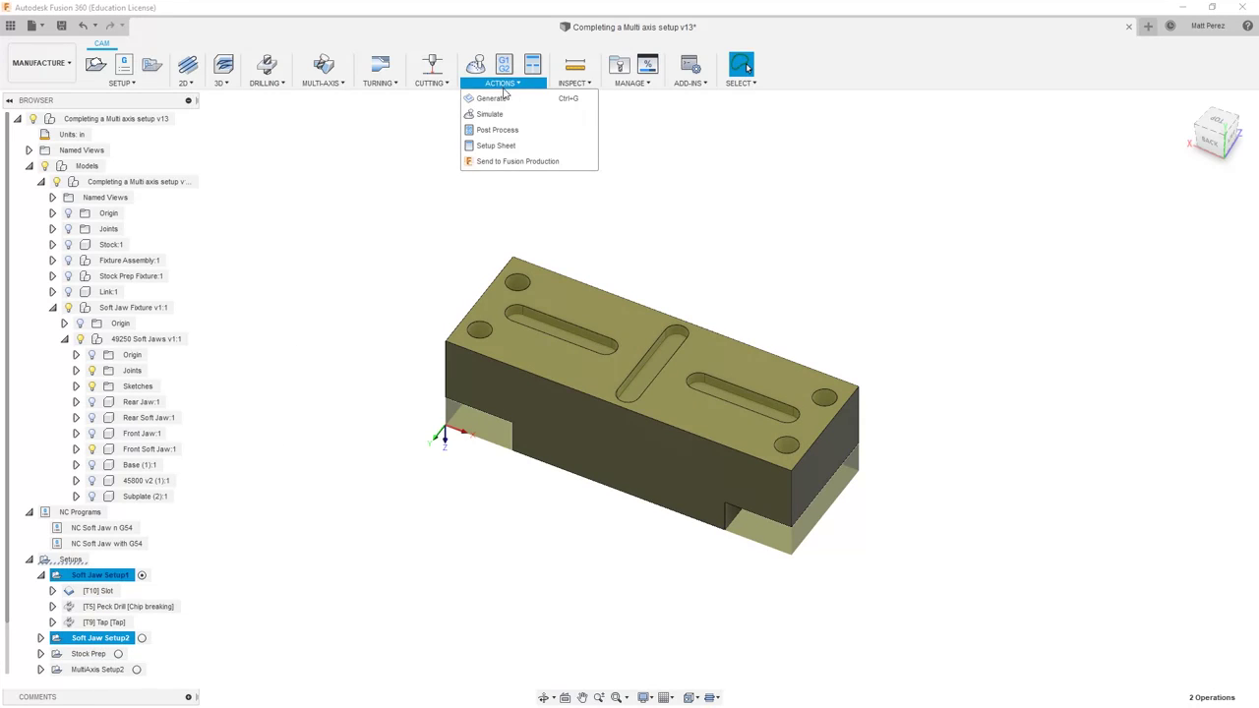
pyautogui.click(500, 146)
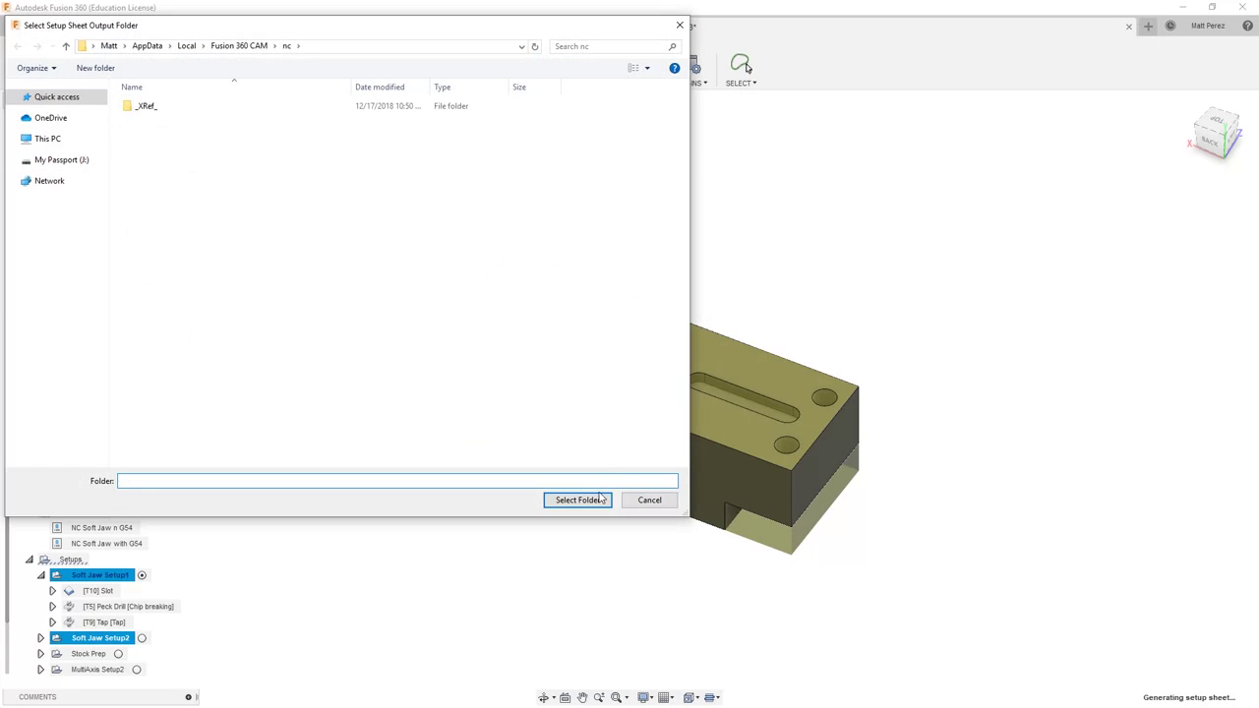
pyautogui.click(578, 499)
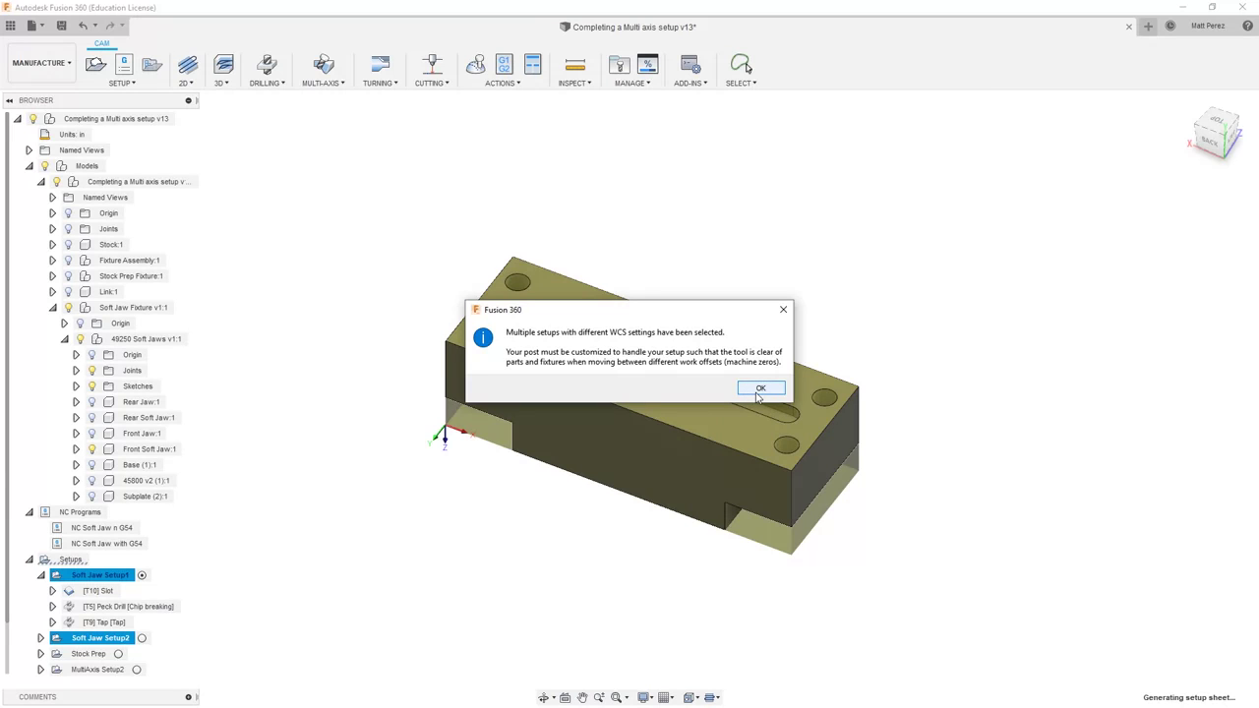
pyautogui.click(759, 389)
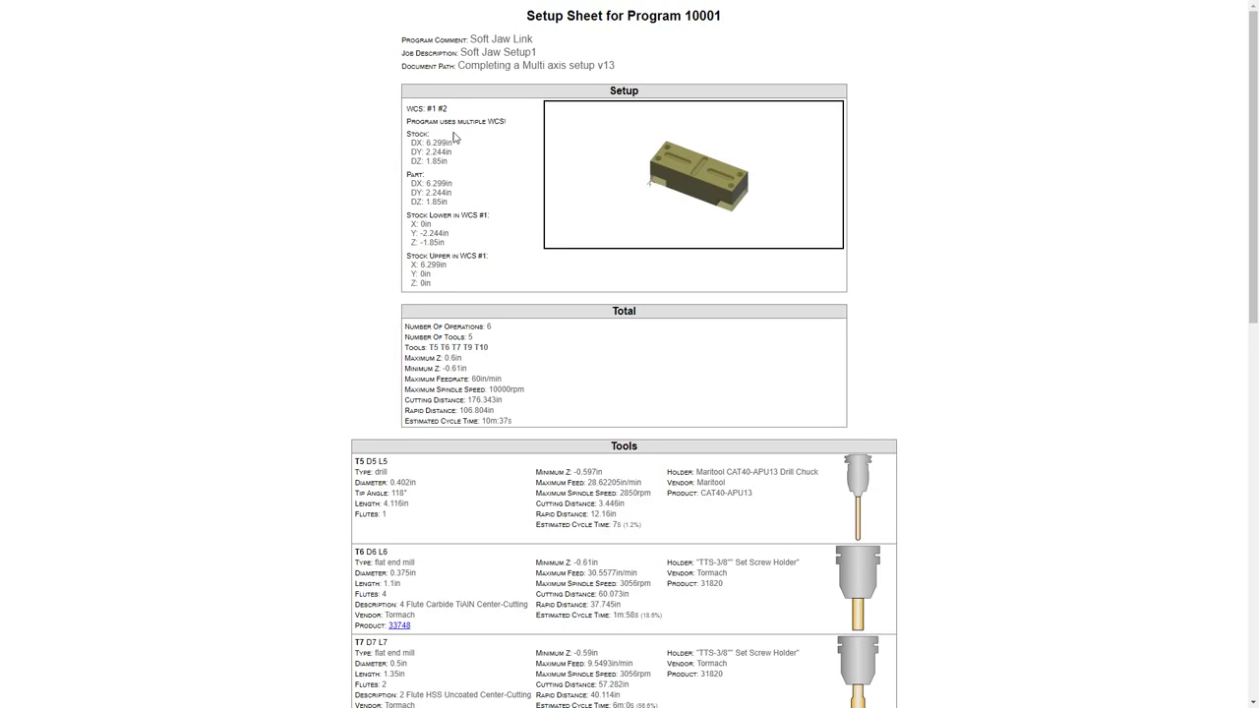
pyautogui.scroll(-4, 505, 318)
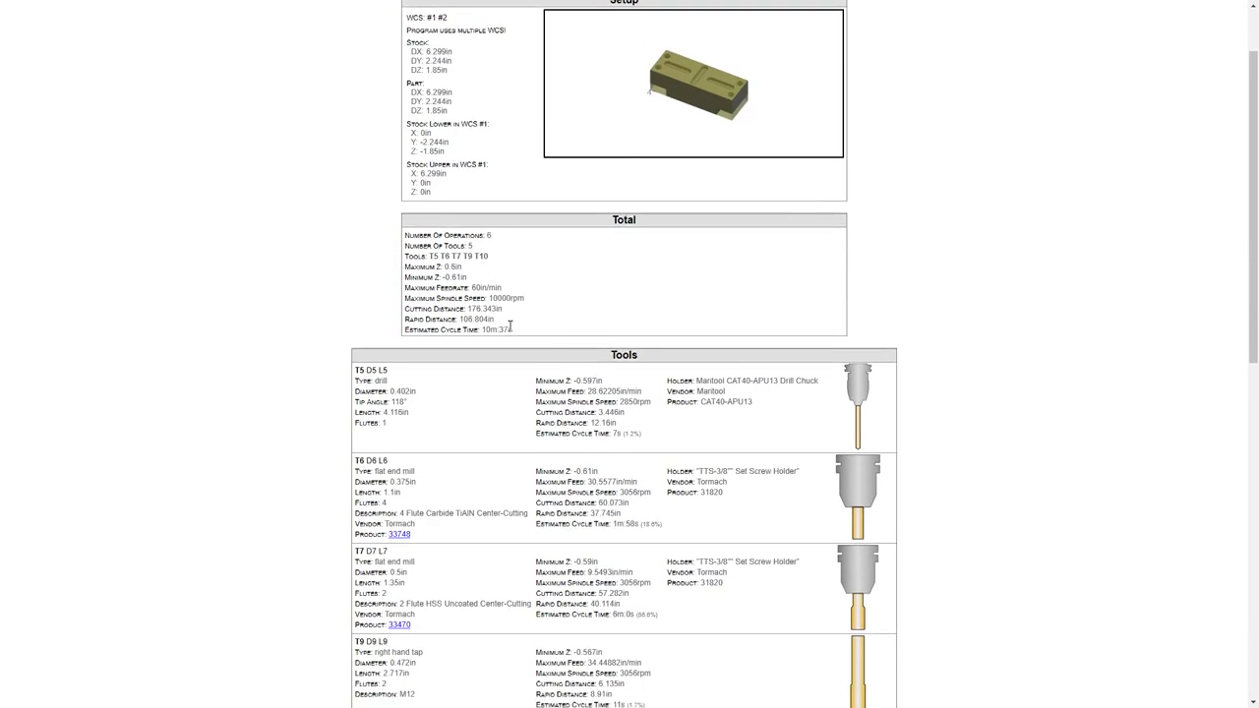
pyautogui.scroll(-5, 505, 317)
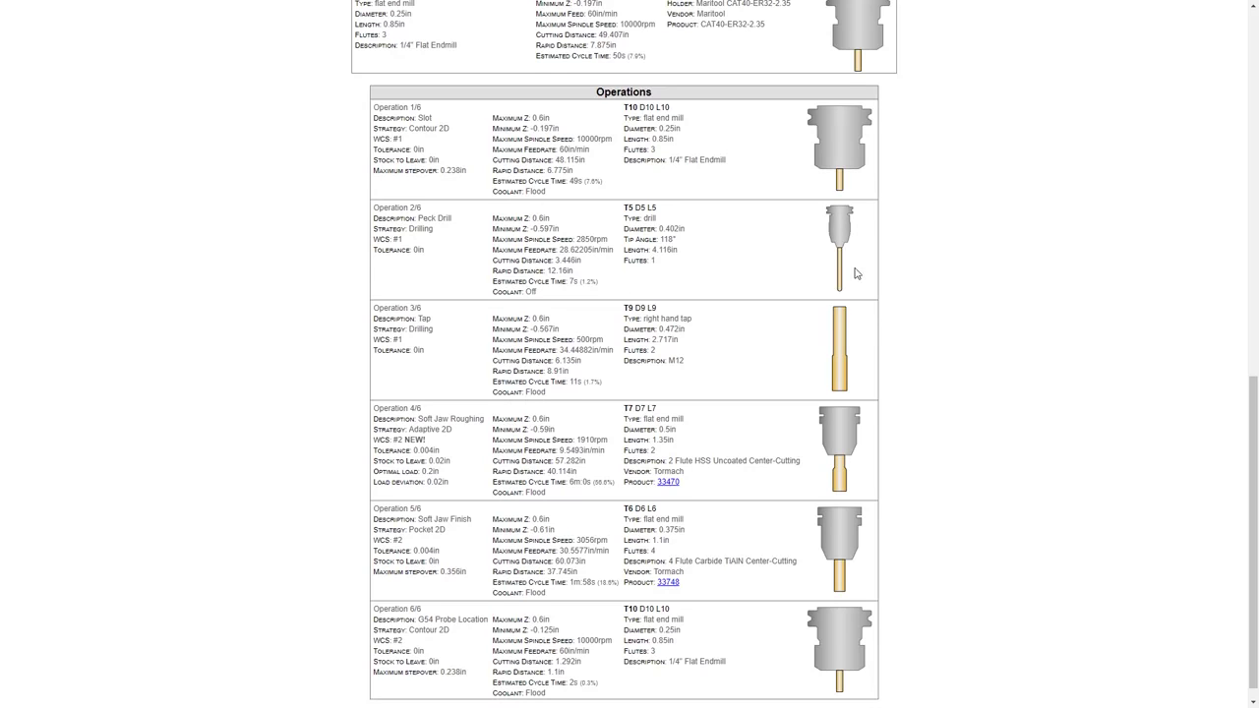
pyautogui.scroll(-1, 863, 344)
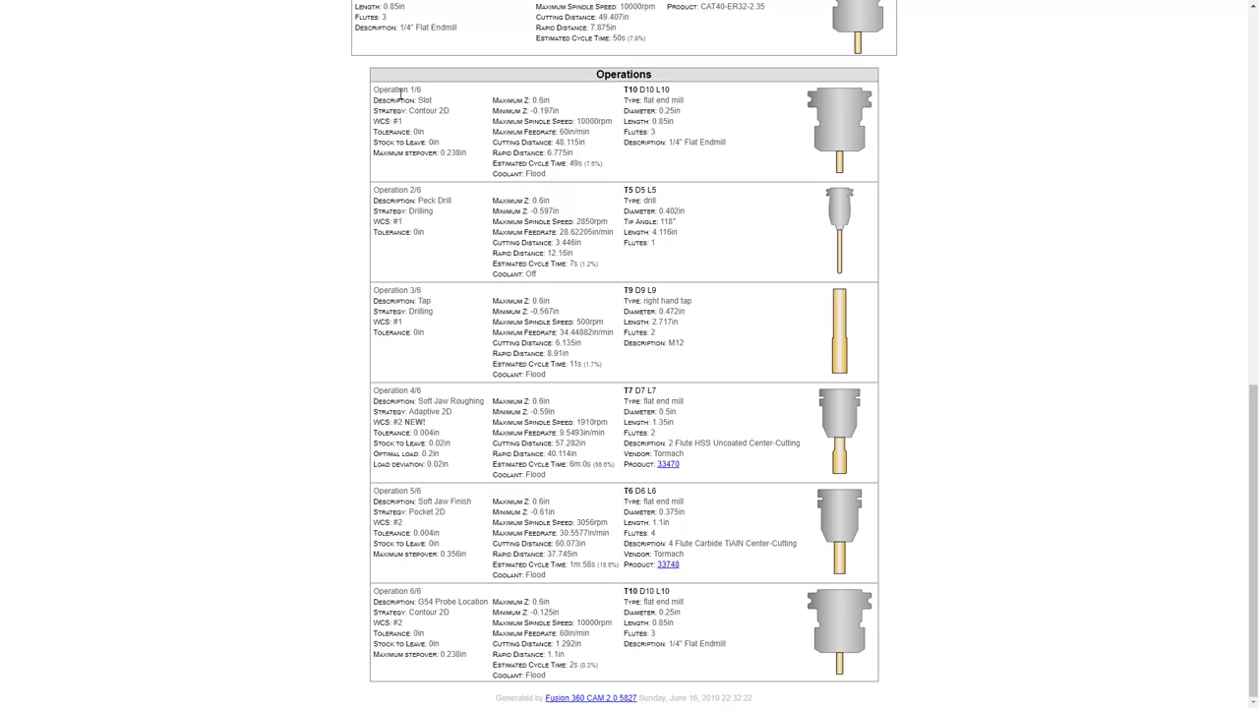
pyautogui.moveTo(400, 119)
pyautogui.mouseDown()
pyautogui.moveTo(378, 110)
pyautogui.moveTo(387, 119)
pyautogui.mouseUp()
pyautogui.moveTo(414, 223); pyautogui.dragTo(393, 223)
pyautogui.moveTo(404, 322); pyautogui.dragTo(390, 315)
pyautogui.moveTo(427, 424); pyautogui.dragTo(406, 426)
pyautogui.click(401, 524)
pyautogui.scroll(1, 520, 511)
pyautogui.scroll(4, 521, 510)
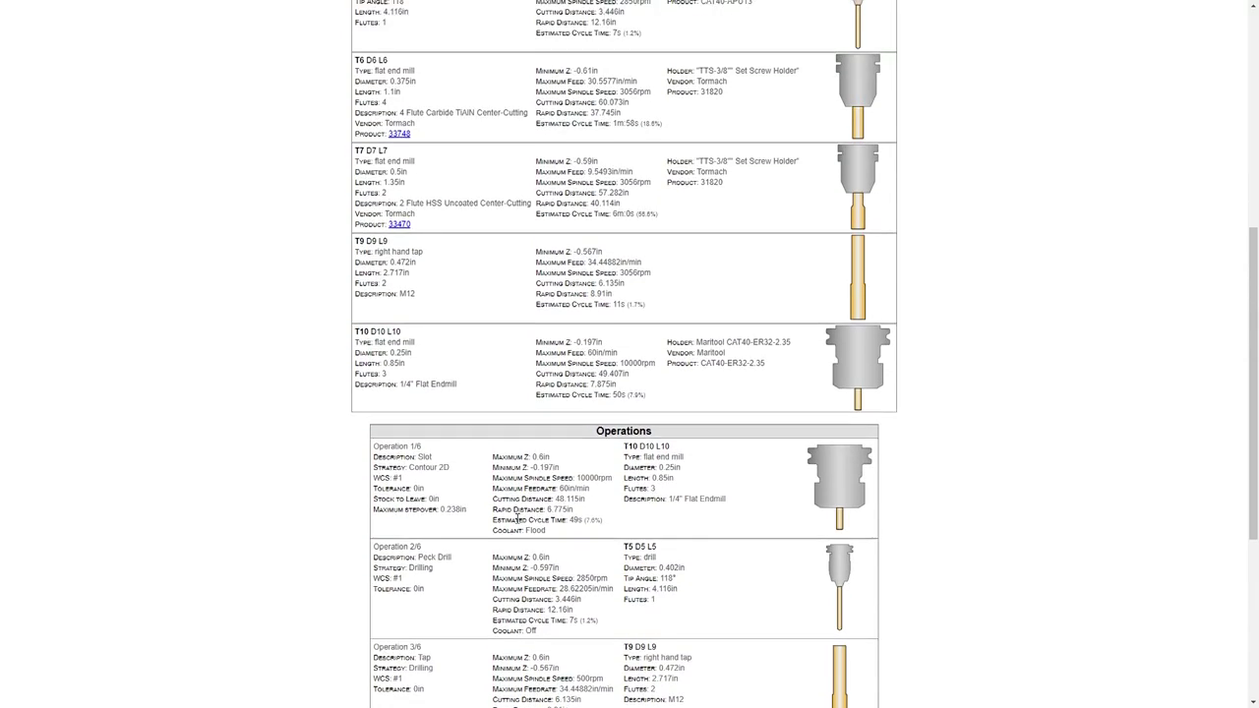
pyautogui.scroll(4, 518, 518)
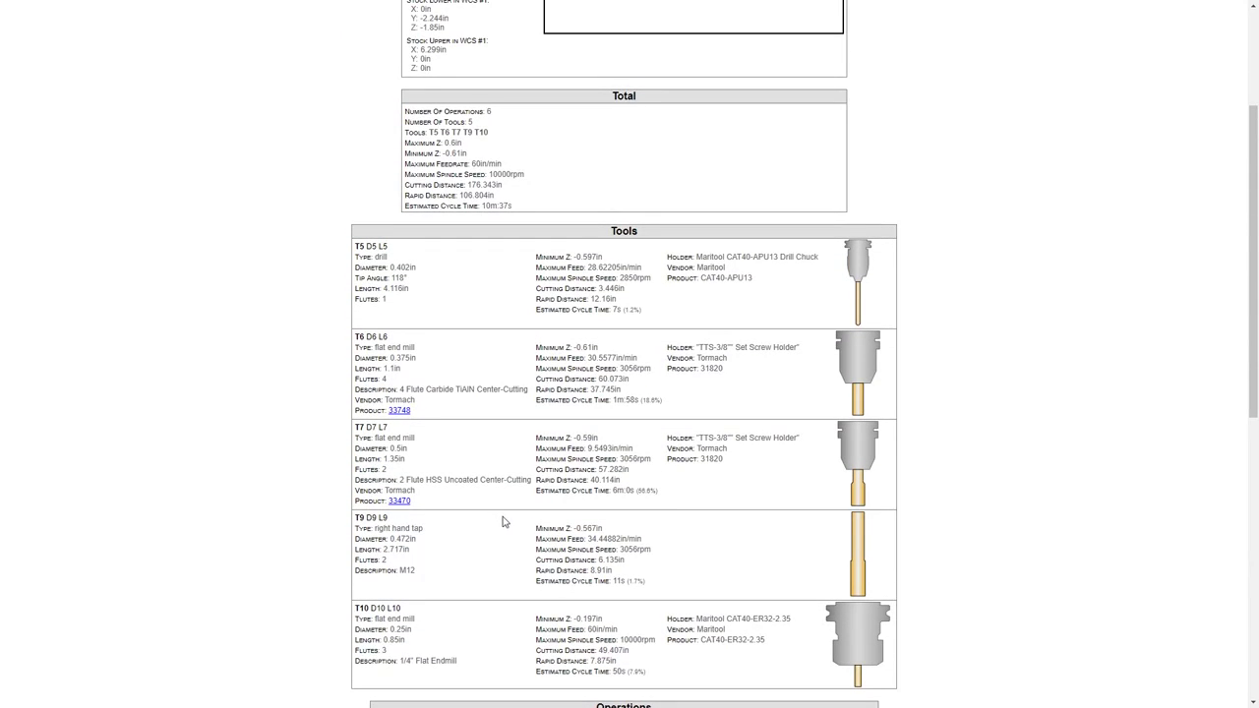
pyautogui.scroll(2, 502, 516)
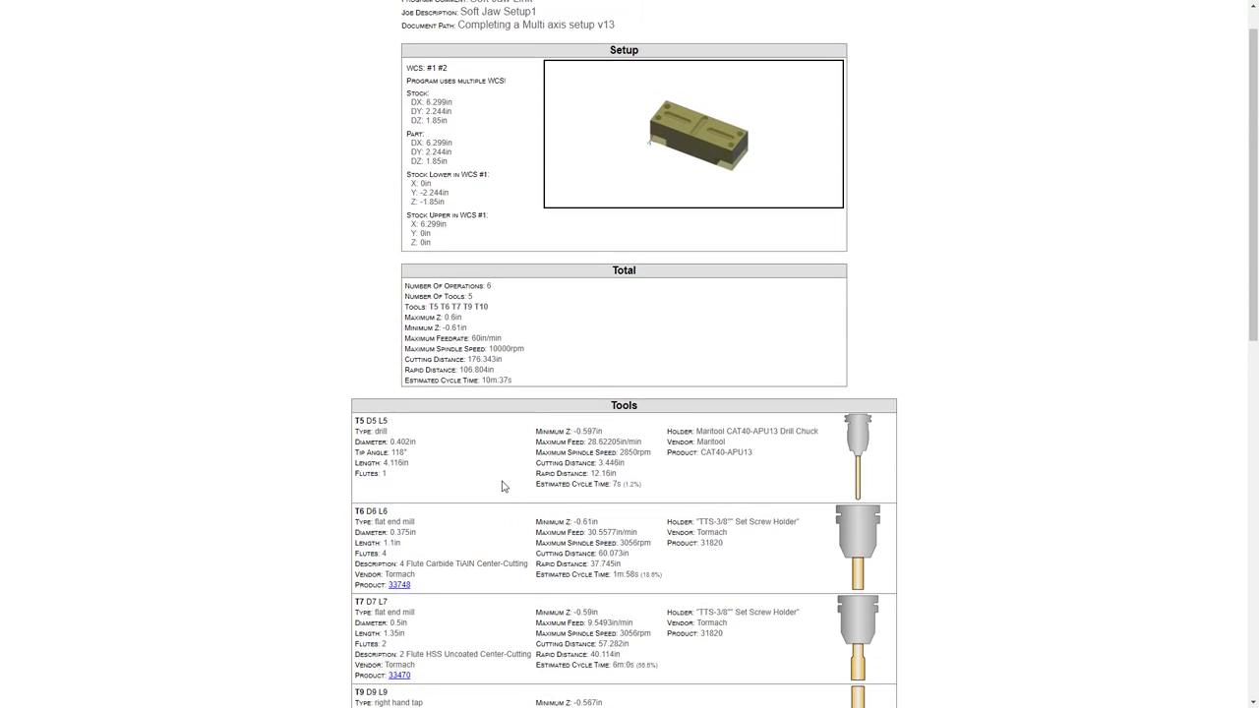
pyautogui.scroll(1, 503, 480)
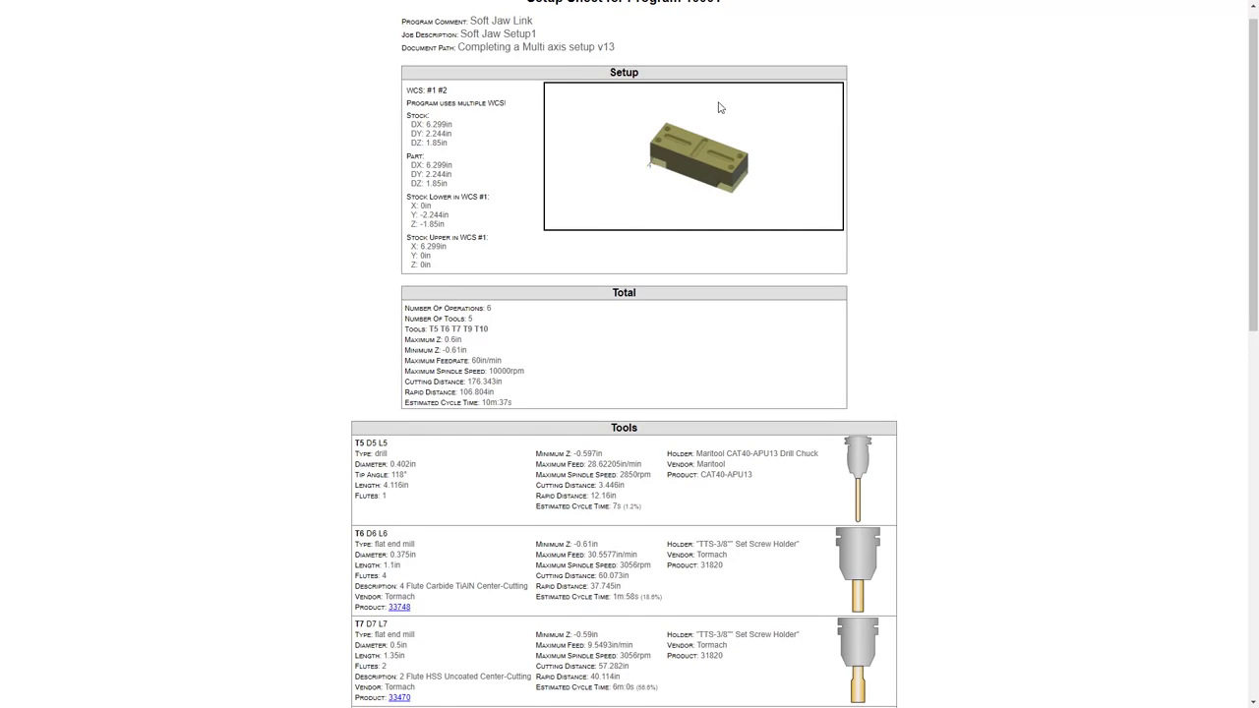
pyautogui.scroll(1, 721, 156)
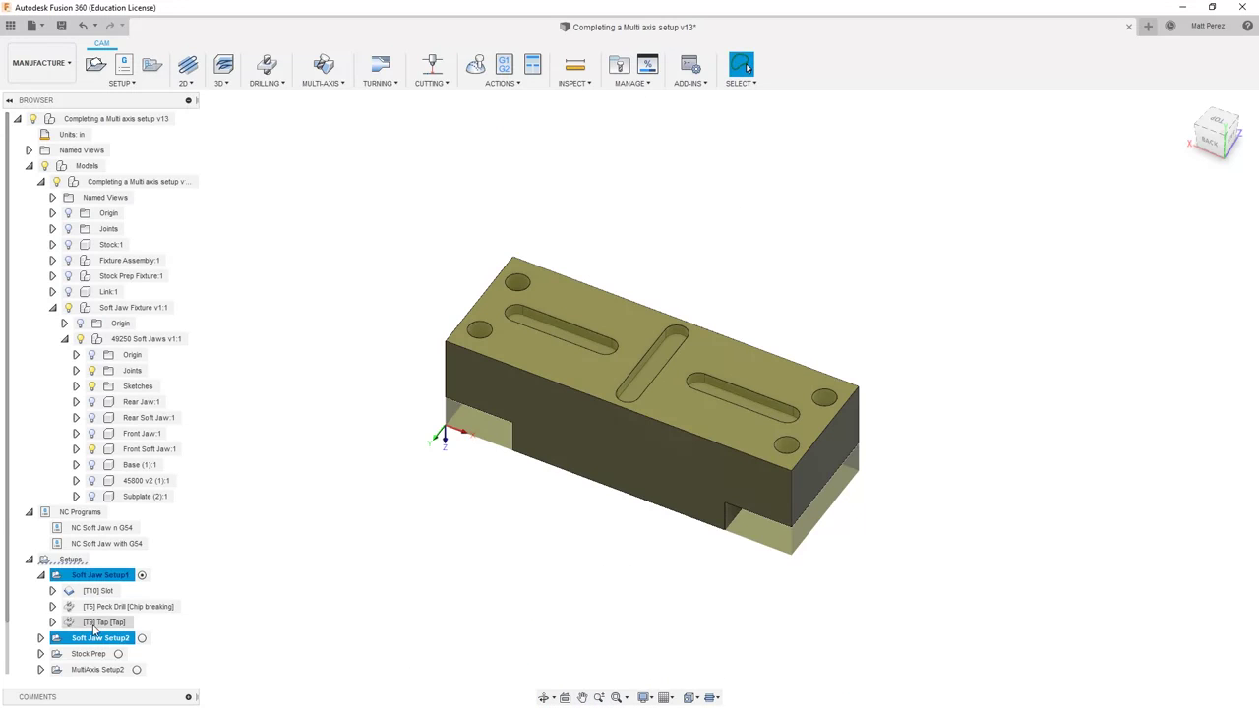
pyautogui.click(98, 639)
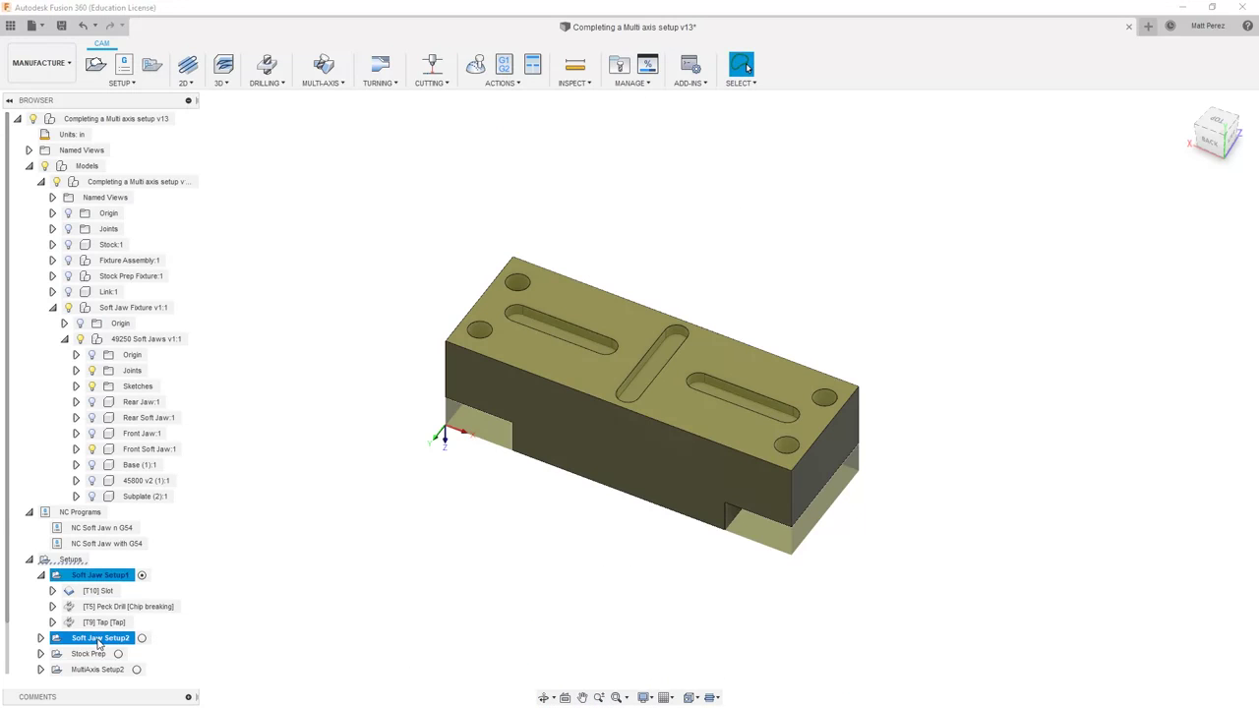
pyautogui.click(270, 557)
pyautogui.keyDown('shift'); pyautogui.moveTo(421, 573); pyautogui.dragTo(427, 343, button='middle'); pyautogui.keyUp('shift')
pyautogui.click(109, 637)
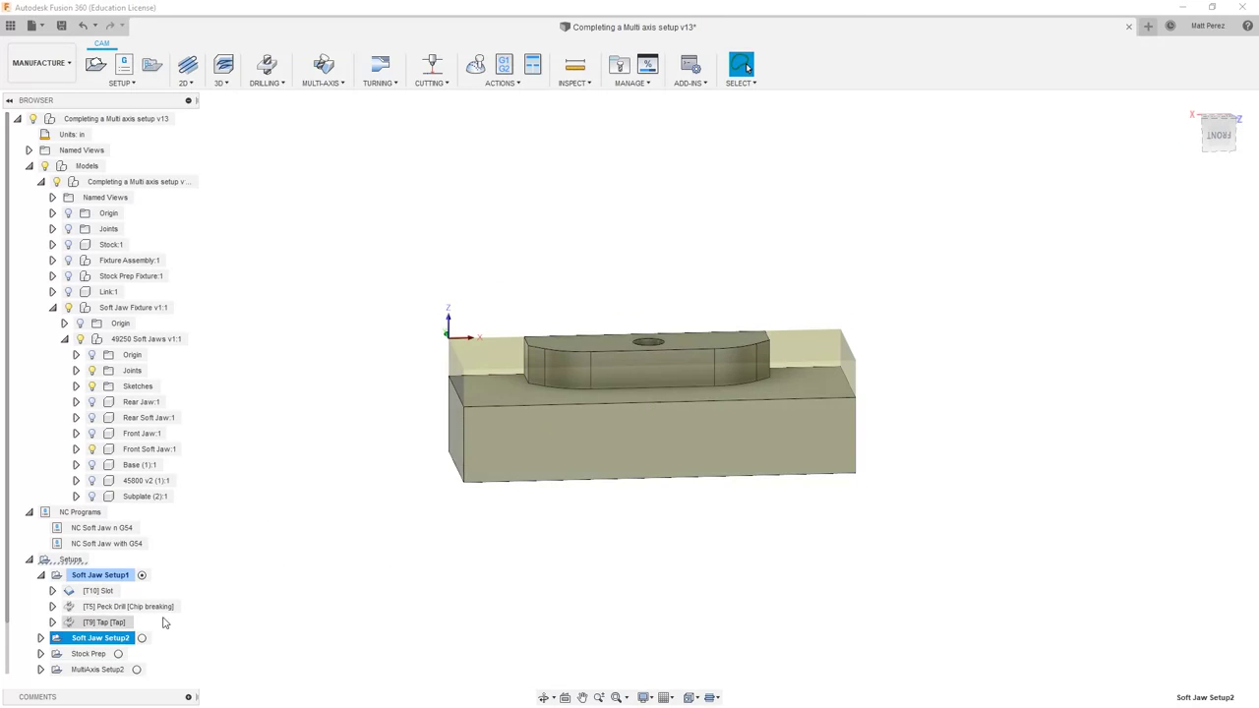
pyautogui.keyDown('shift'); pyautogui.moveTo(164, 623); pyautogui.dragTo(269, 601, button='middle'); pyautogui.keyUp('shift')
pyautogui.click(99, 578)
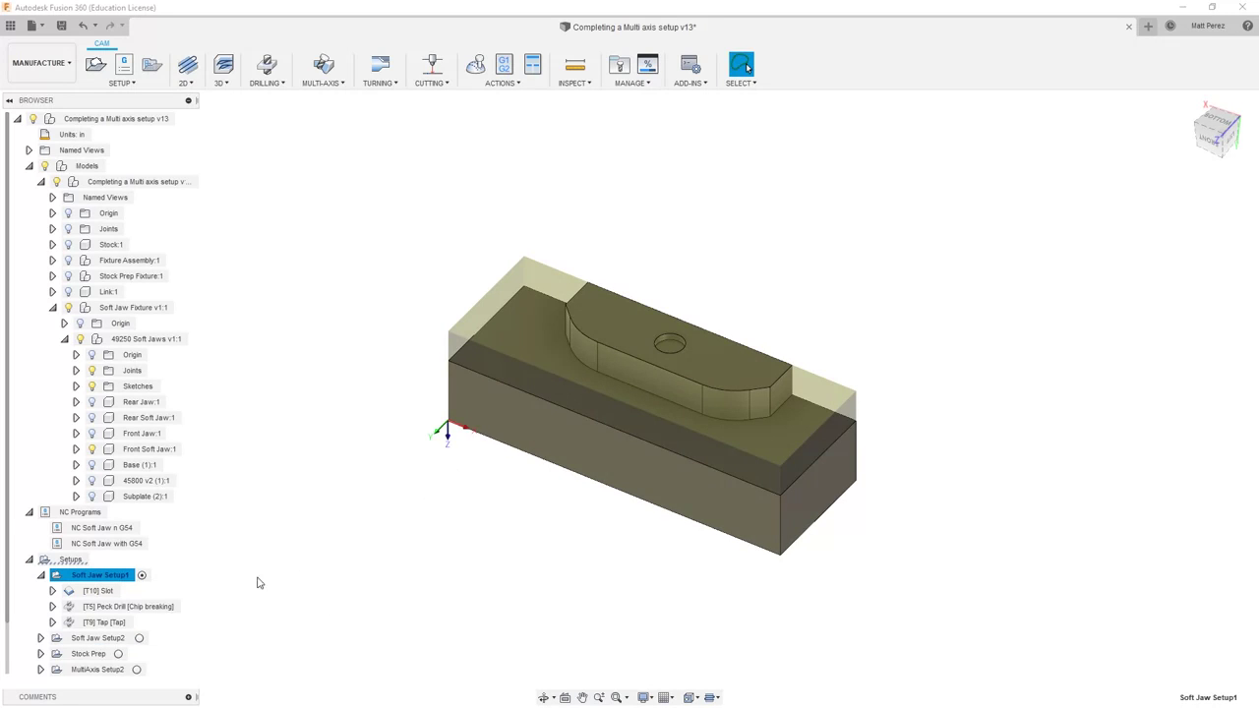
pyautogui.keyDown('ctrl'); pyautogui.click(100, 639); pyautogui.keyUp('ctrl')
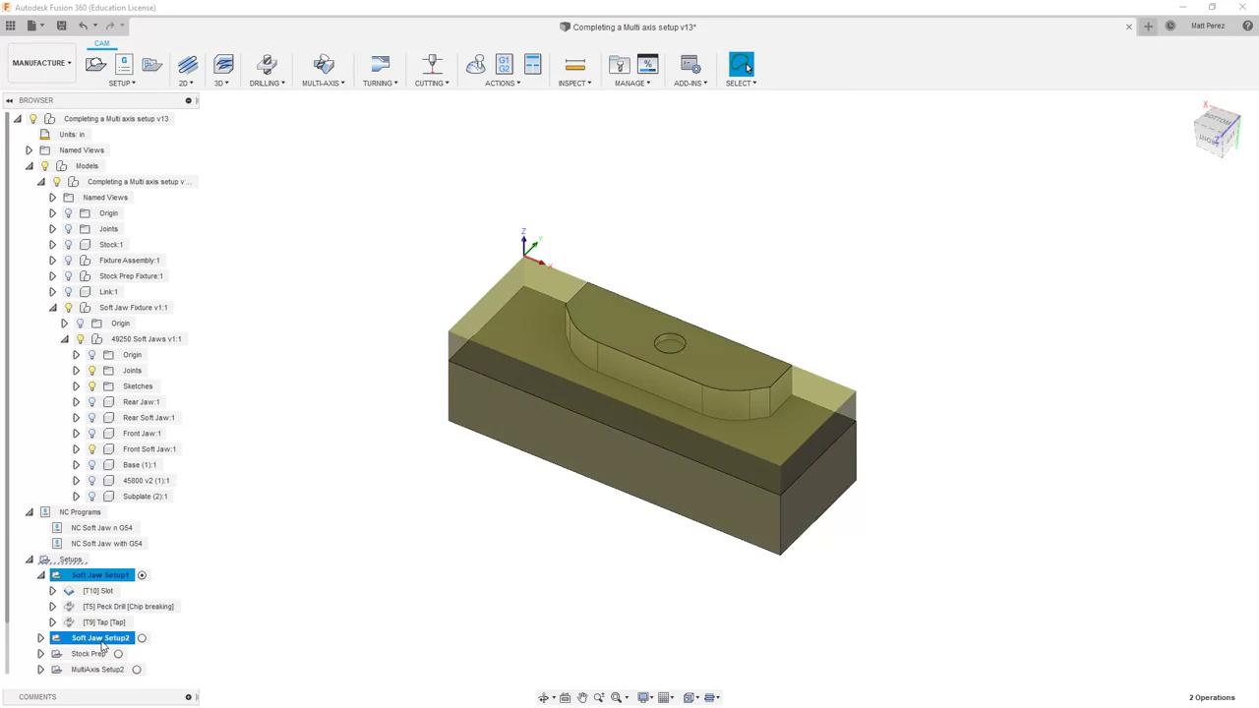
# Deselect the setups, raise the part in view, collapse Soft Jaw Fixture, and reselect Soft Jaw Setup1
pyautogui.click(390, 488)
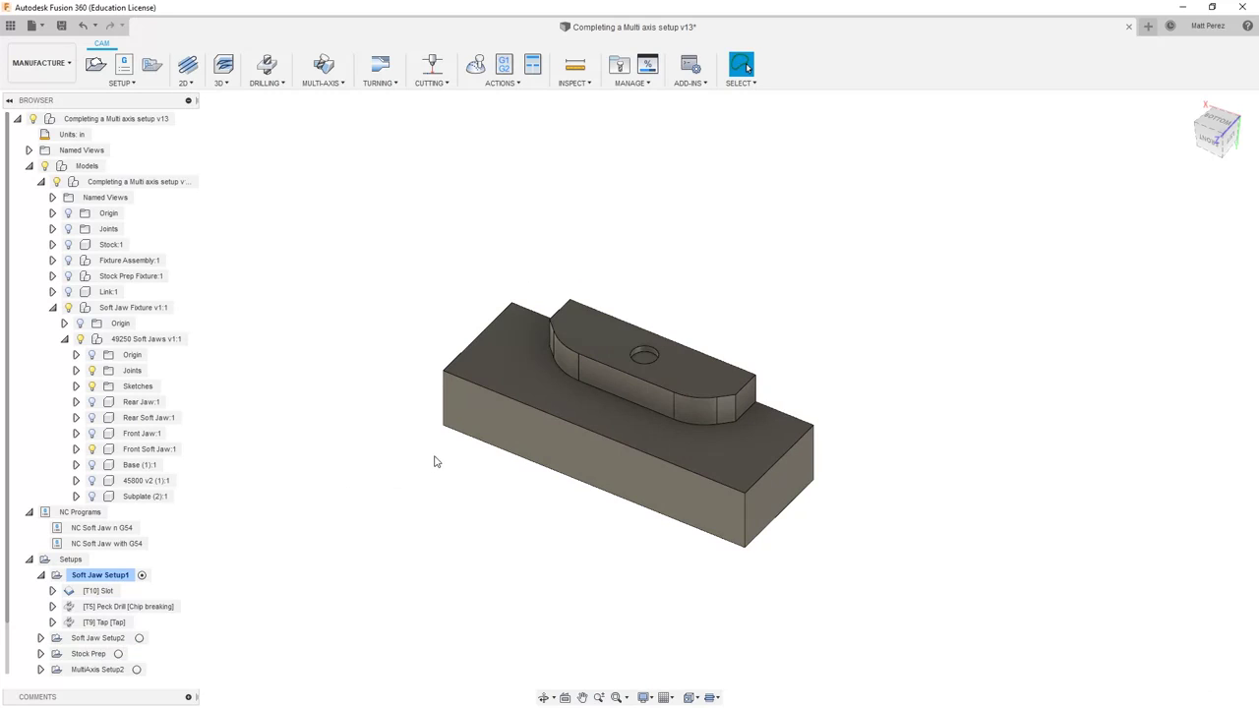
pyautogui.moveTo(433, 458); pyautogui.dragTo(435, 417, button='middle')
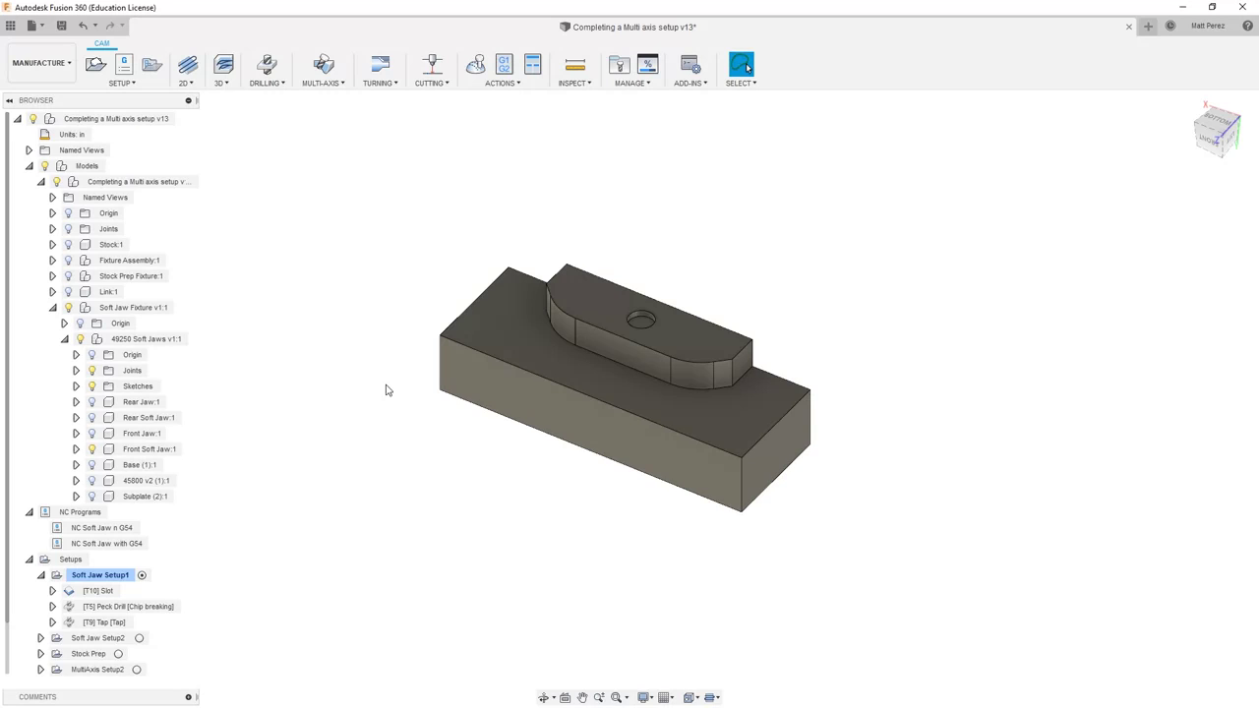
pyautogui.click(104, 637)
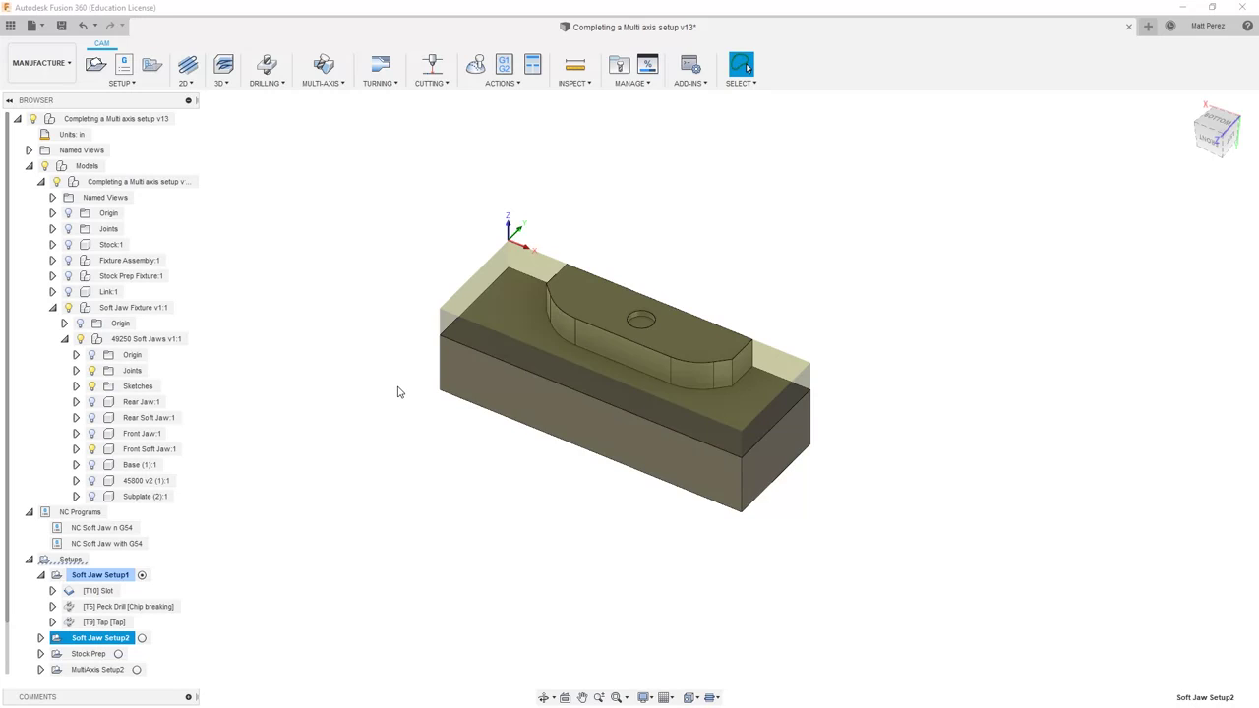
pyautogui.click(54, 308)
pyautogui.click(303, 270)
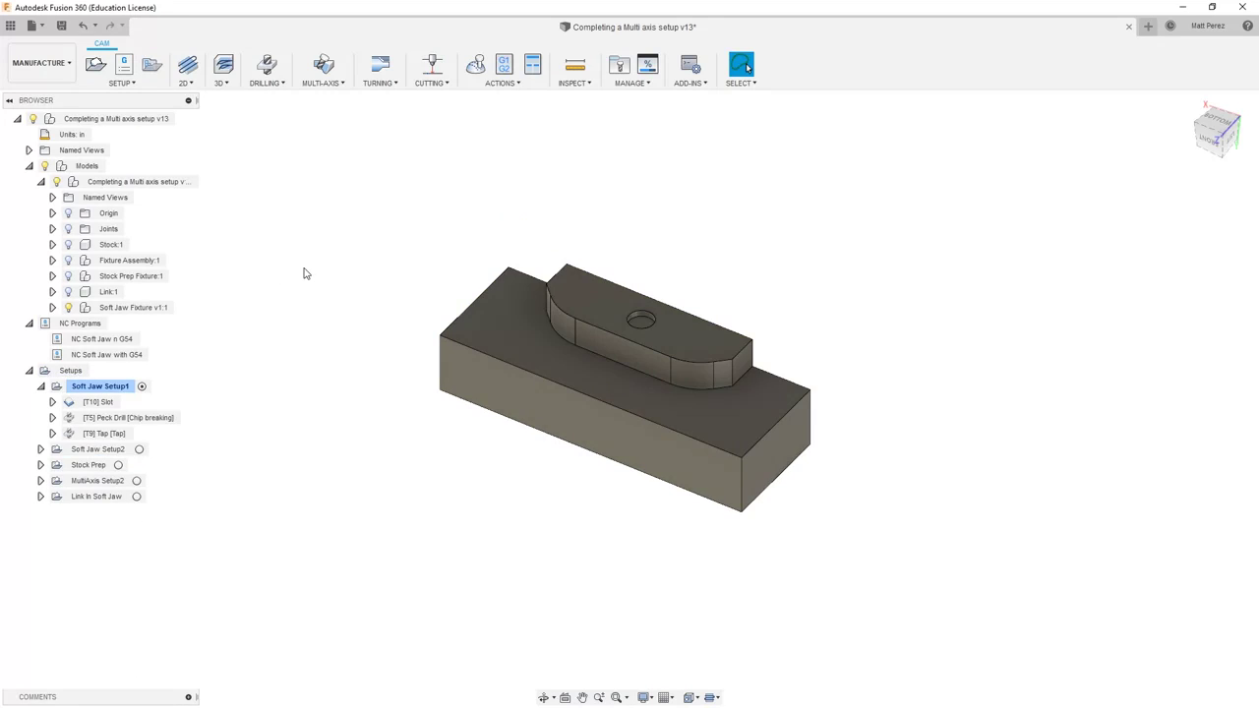
pyautogui.click(125, 386)
# Save 'Completing a Multi axis setup' as version v13 with description 'User Saved'
pyautogui.click(61, 24)
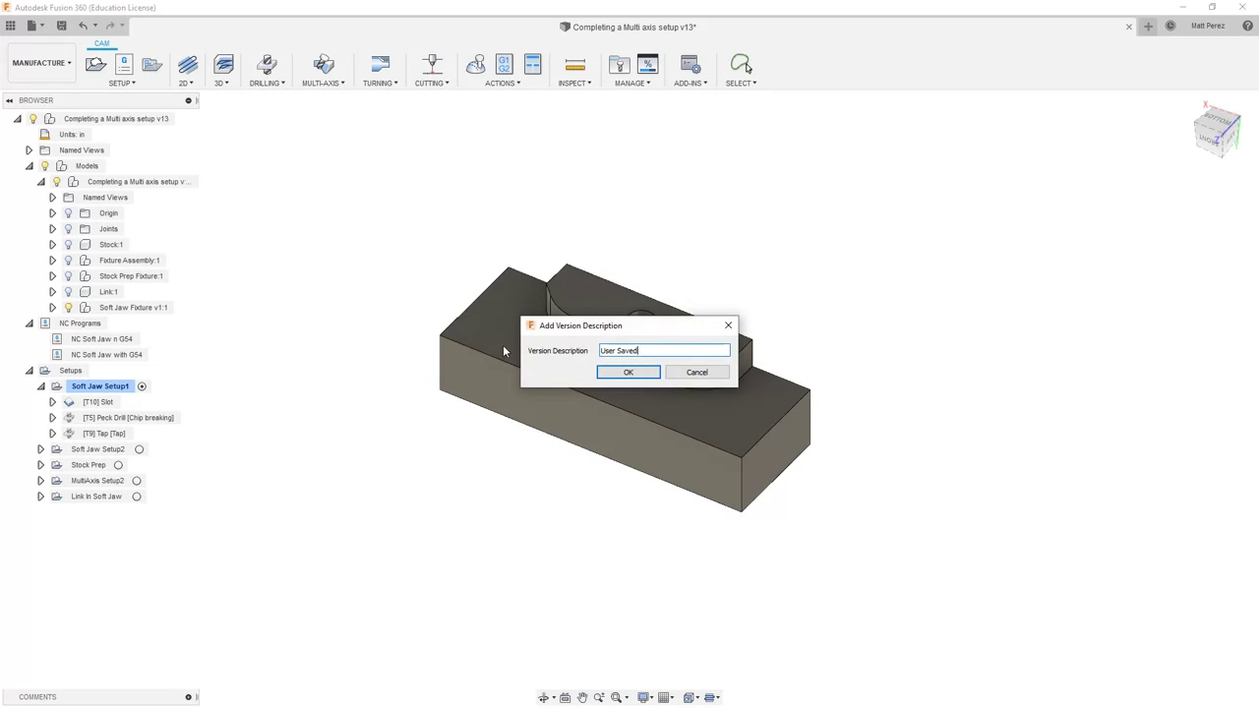
pyautogui.click(623, 373)
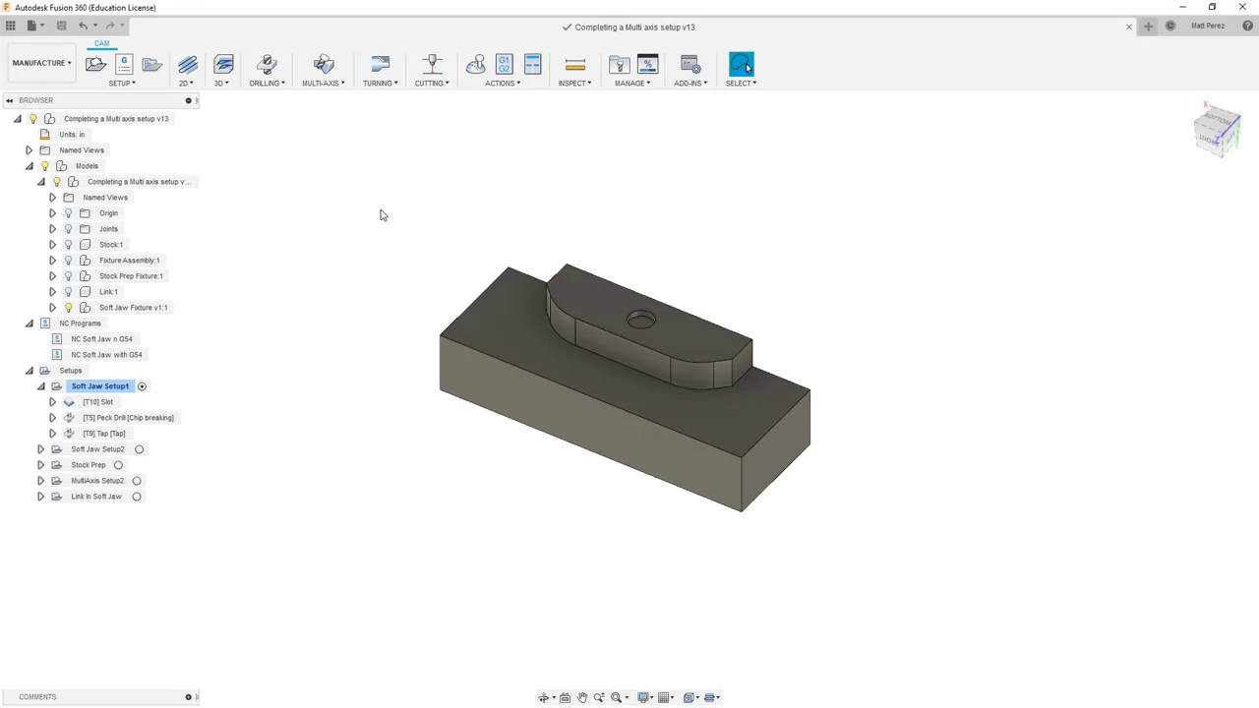